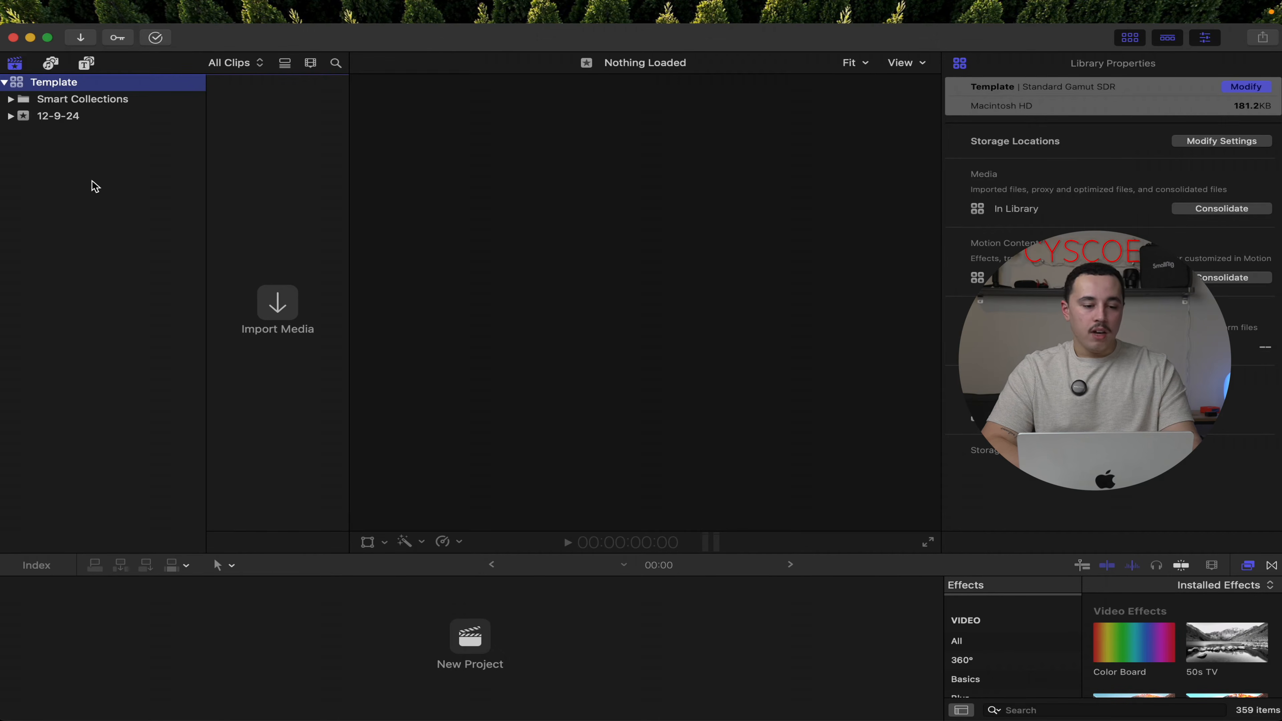
- Delete the Smart Collections folder from the Template library
left_click(55, 102)
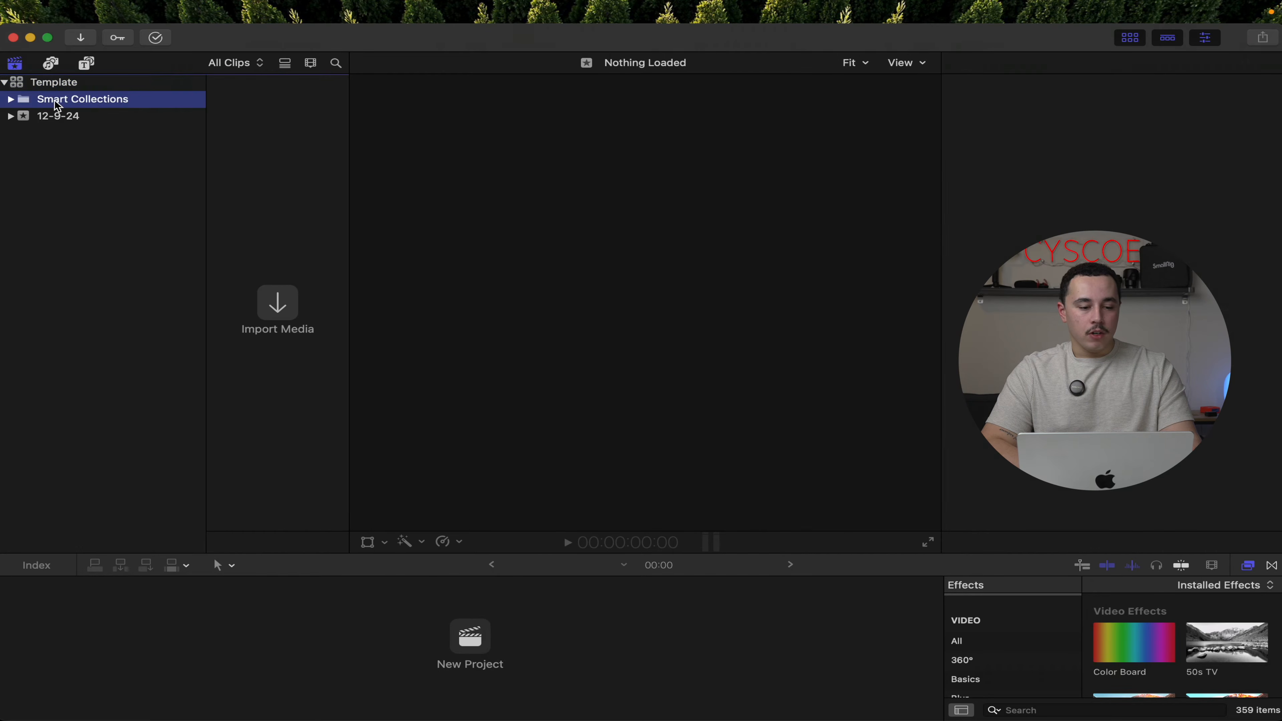
left_click(66, 119)
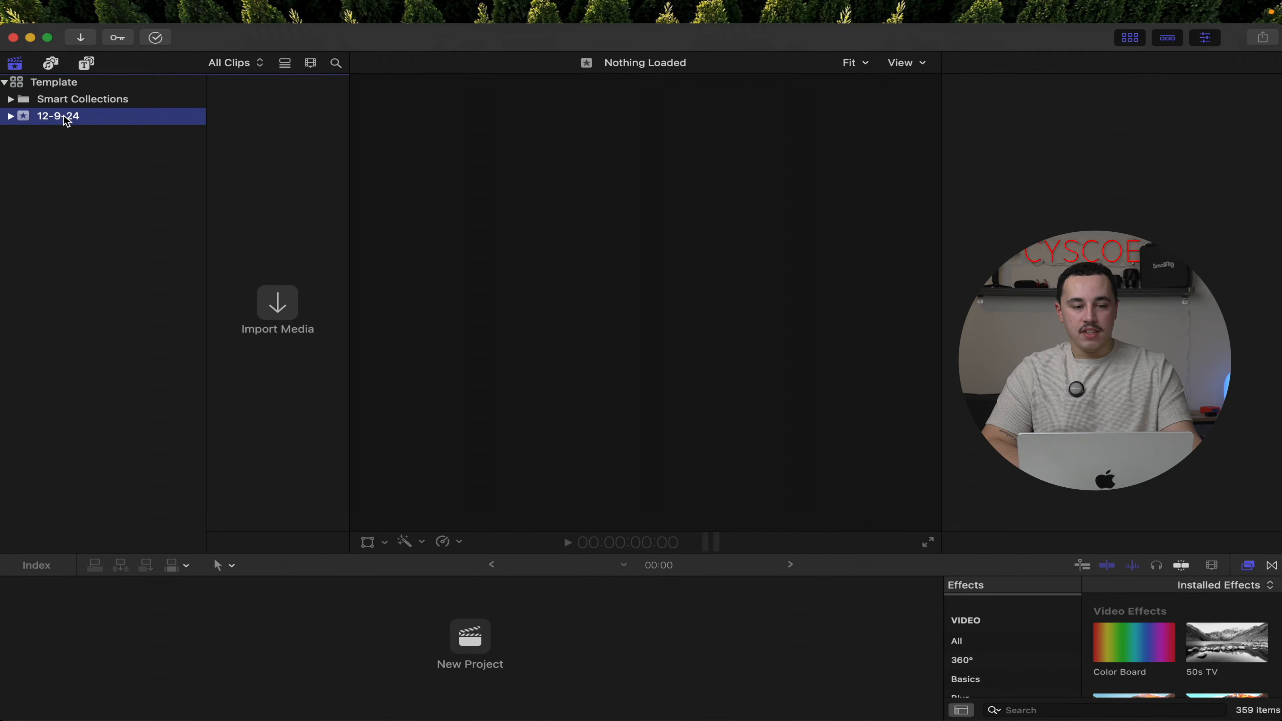
left_click(93, 102)
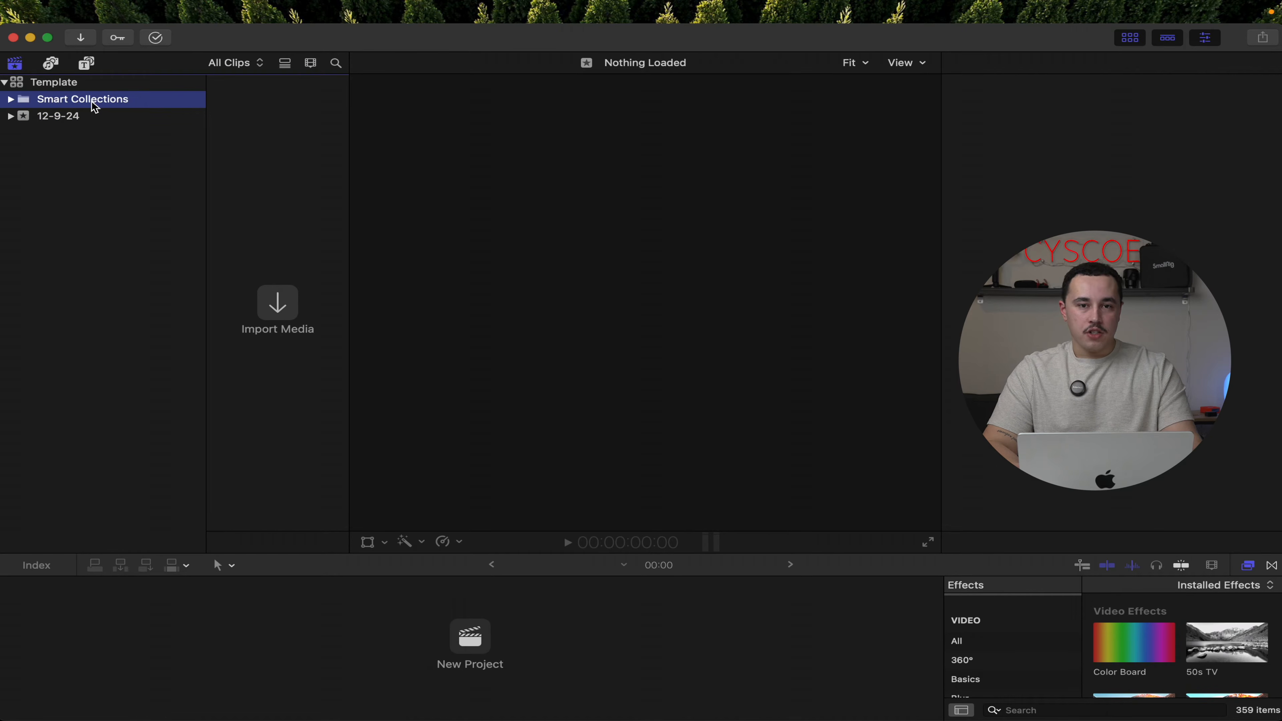
key("super+BackSpace")
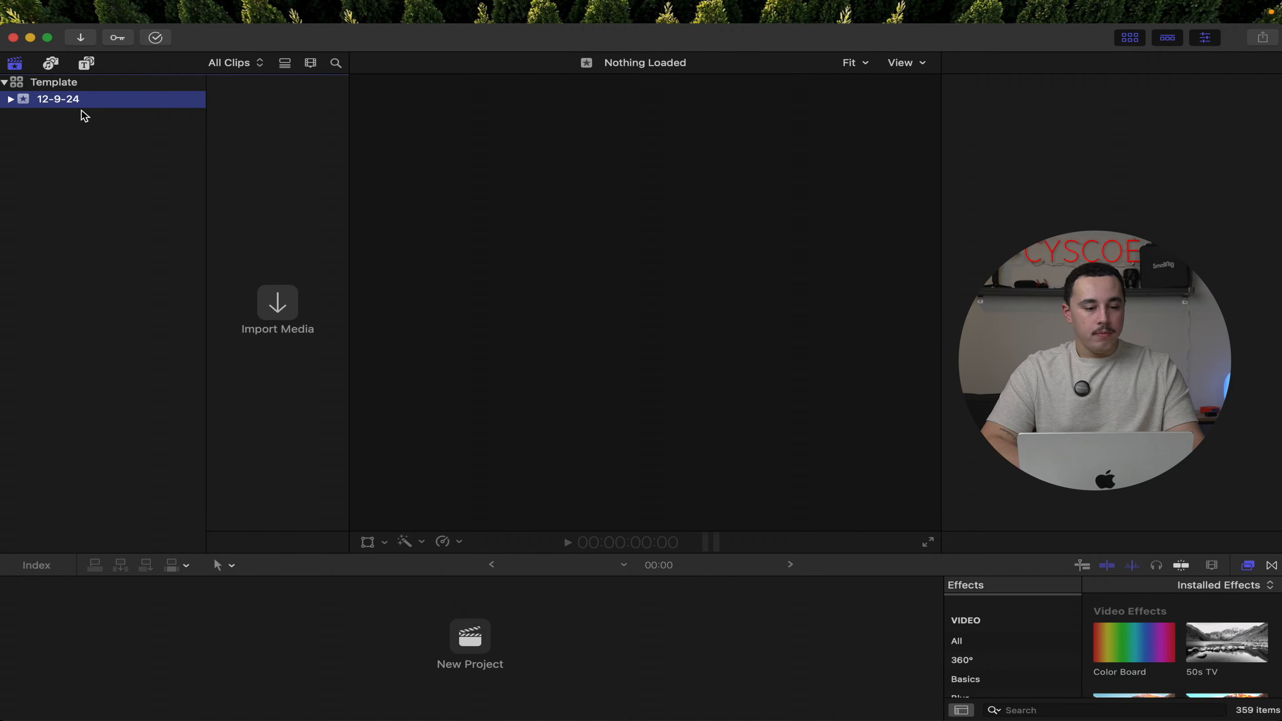
- Rename the 12-9-24 event in the Template library as Footage
left_click(60, 99)
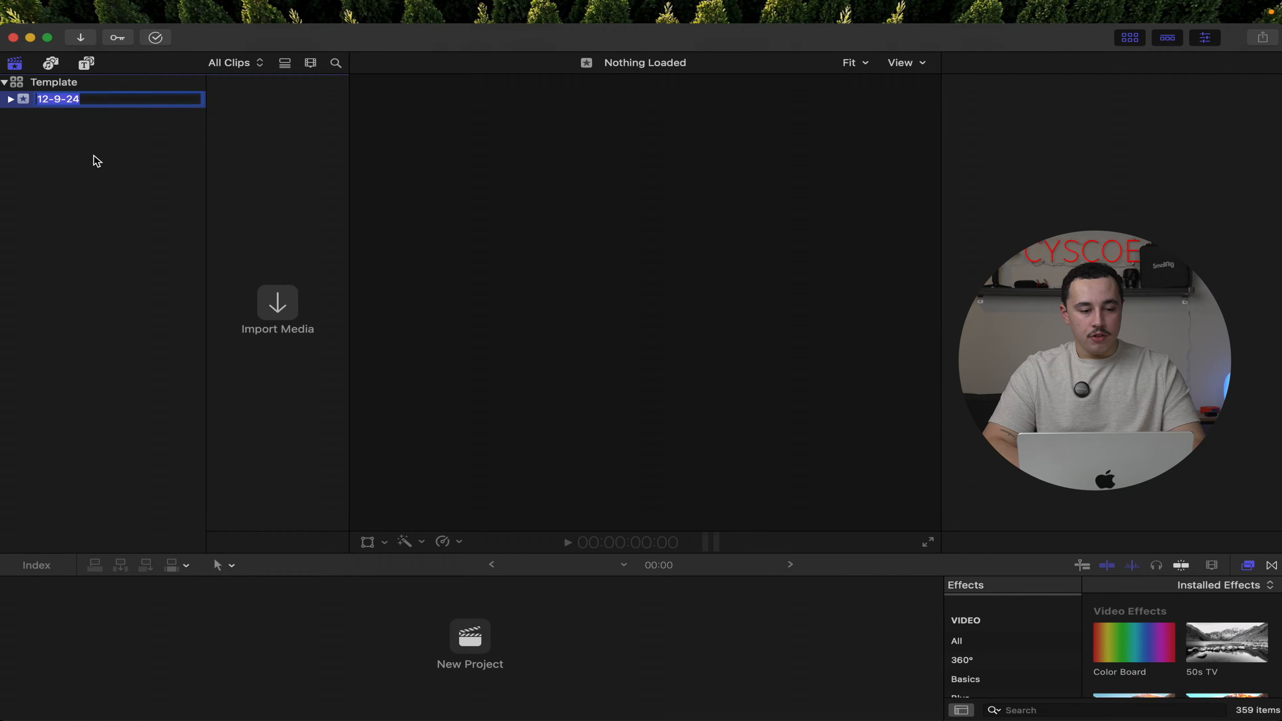
type("F")
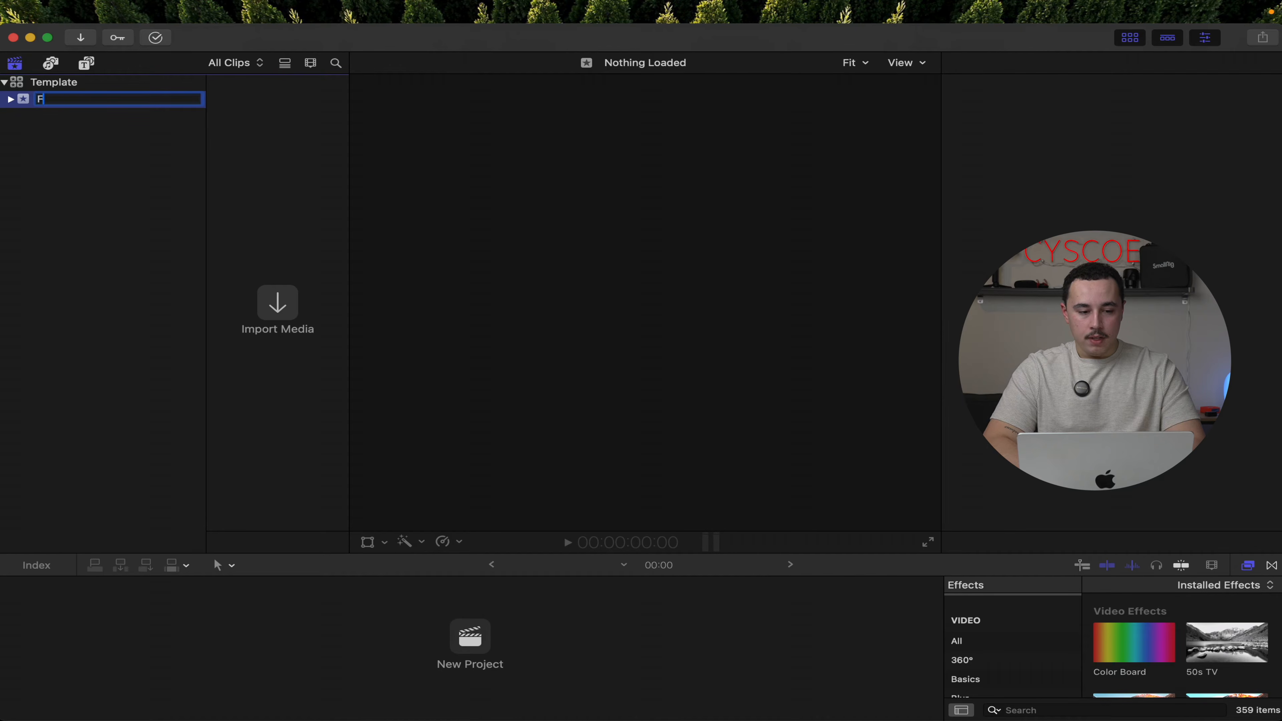
type("ootage")
key("Return")
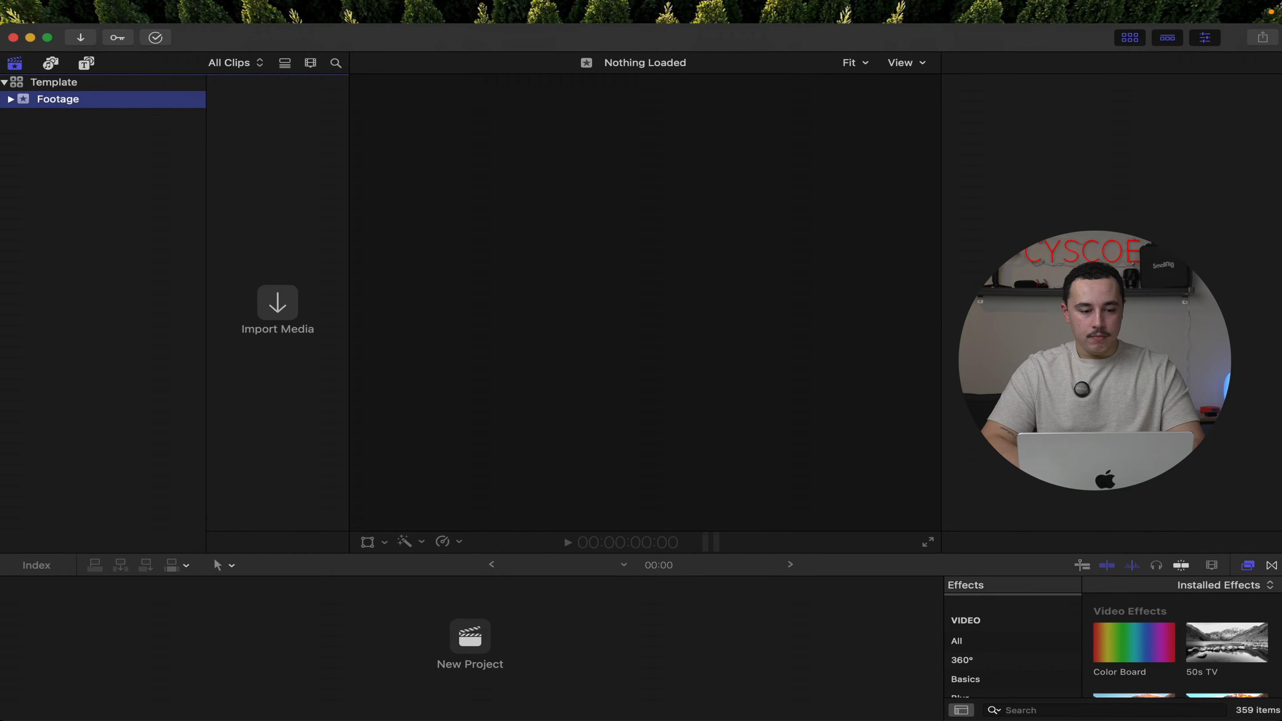
- Create a new event named Audio in the Template library
left_click(166, 13)
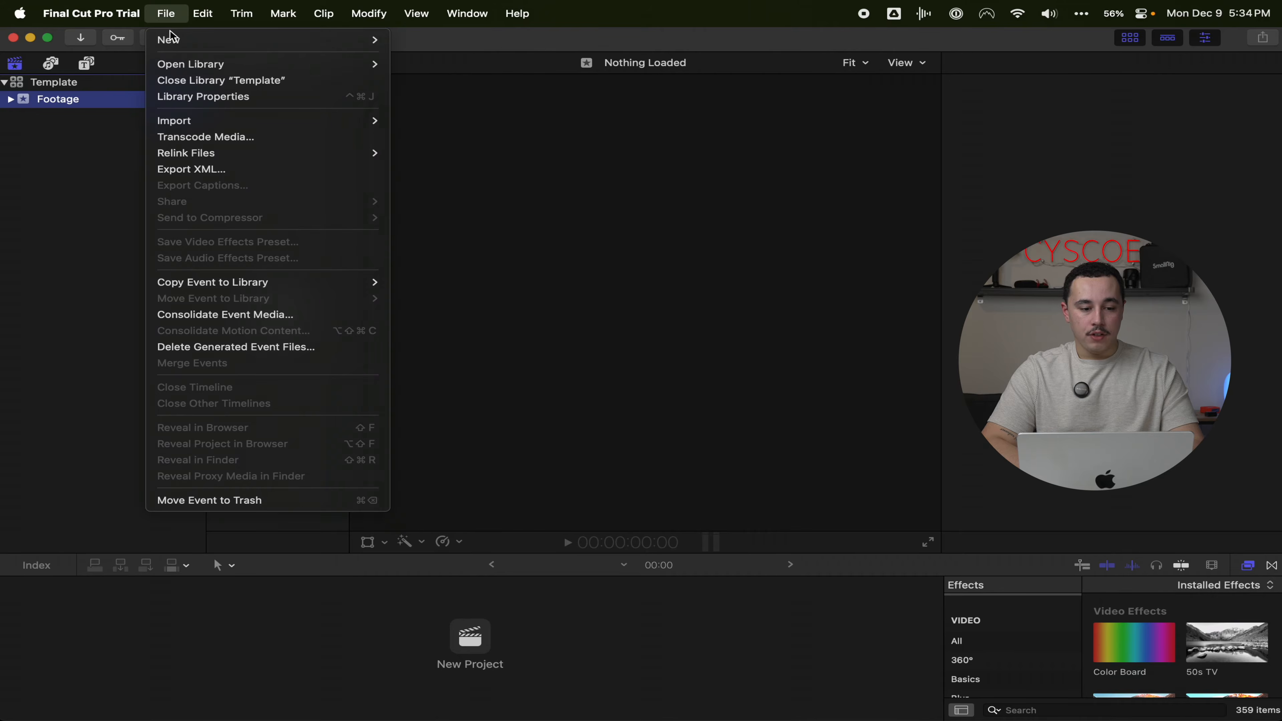
mouse_move(225, 47)
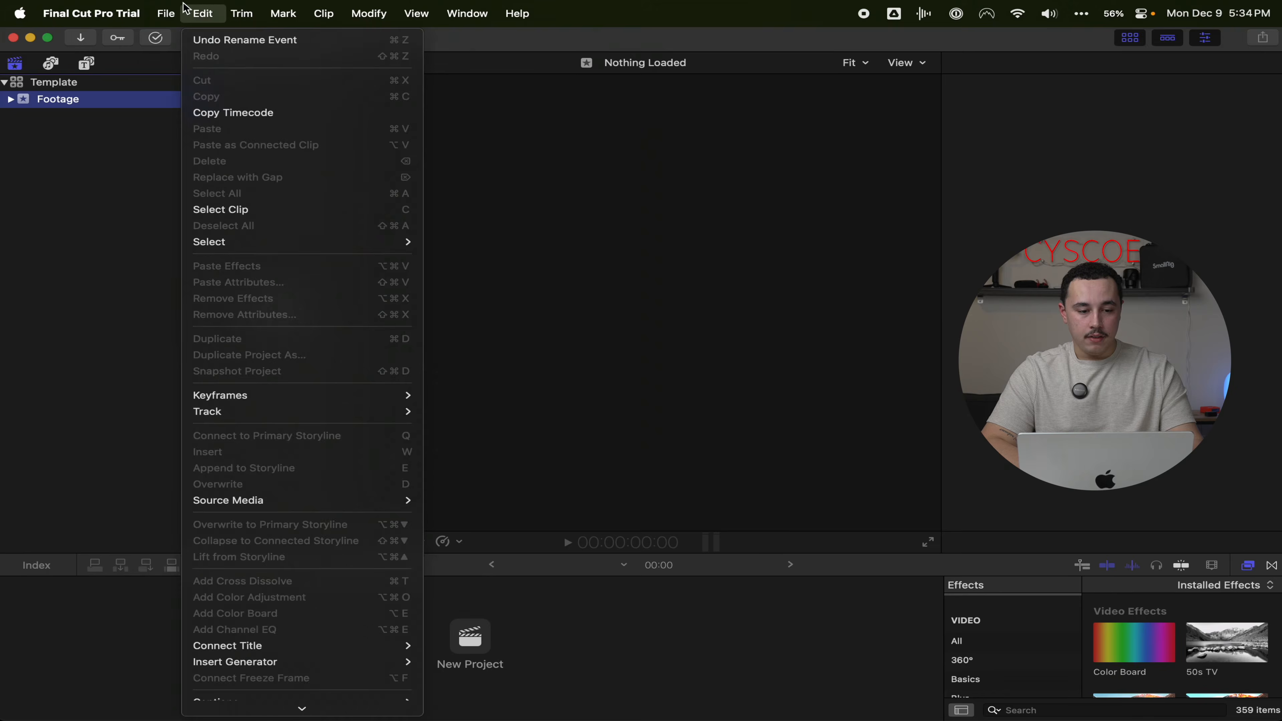
left_click(417, 56)
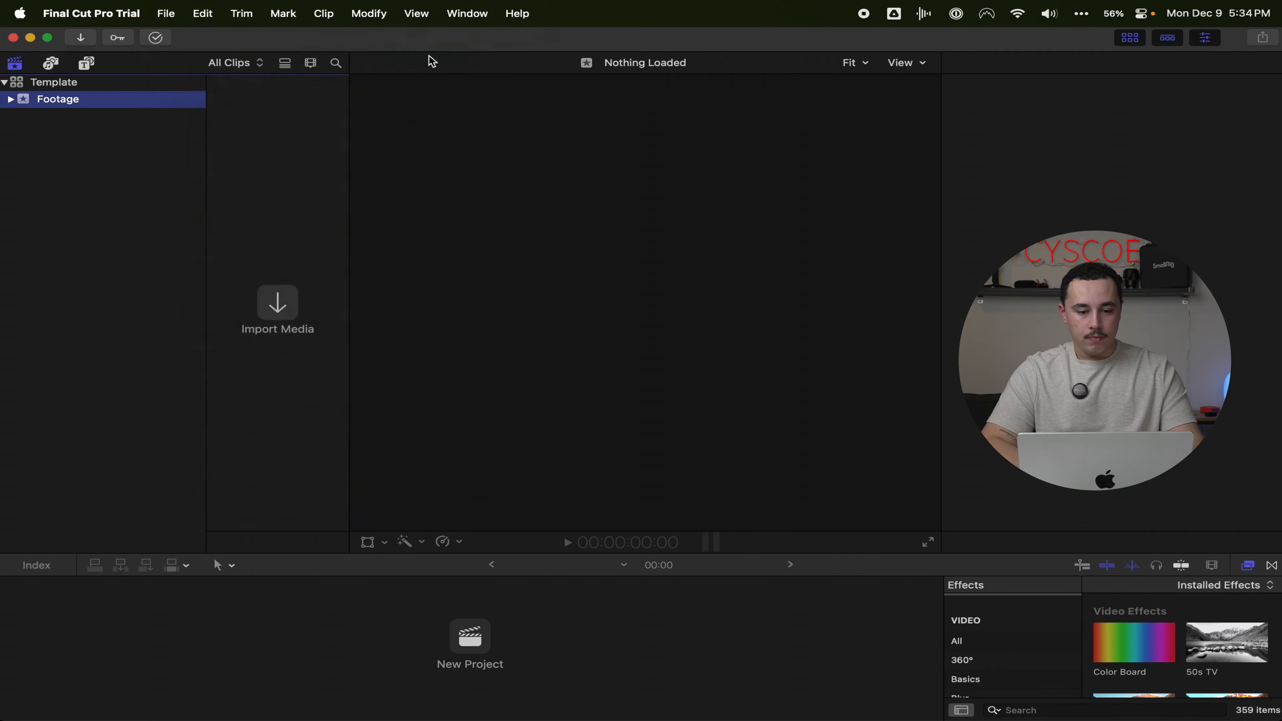
type("Audio")
key("super+a")
key("Return")
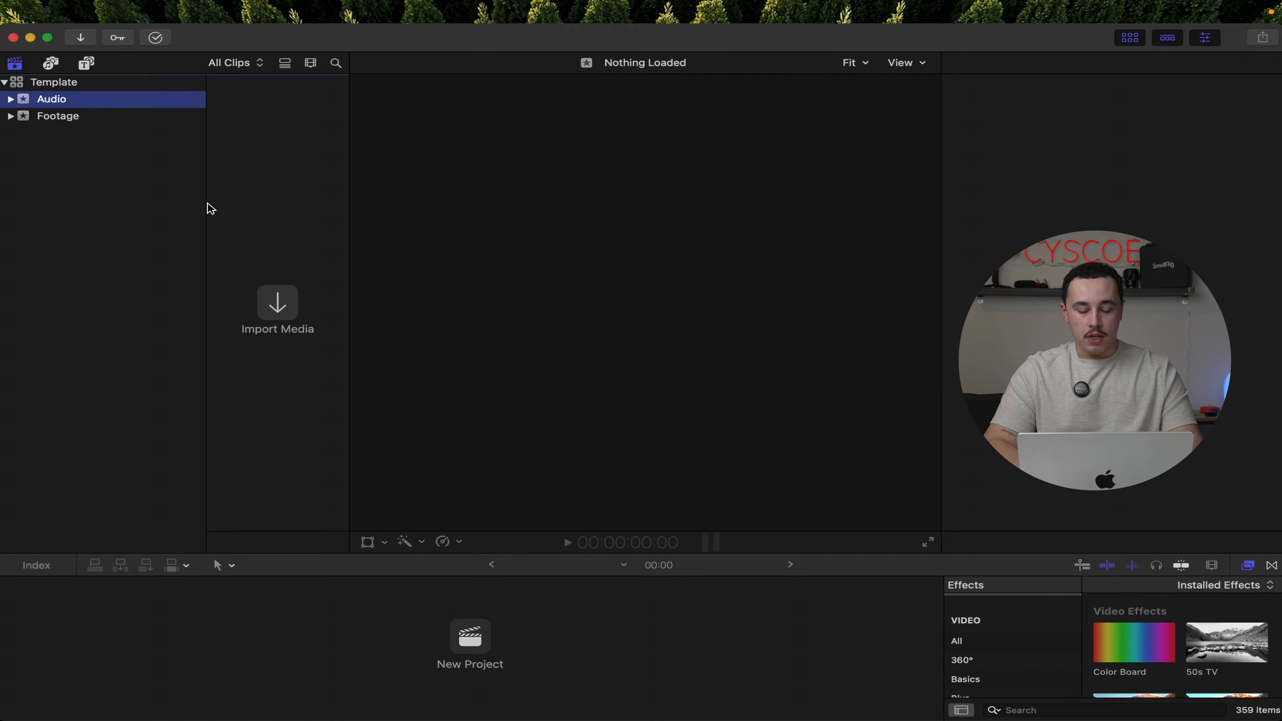
- Add two more events named Images and Project to the Template library
key("alt+n")
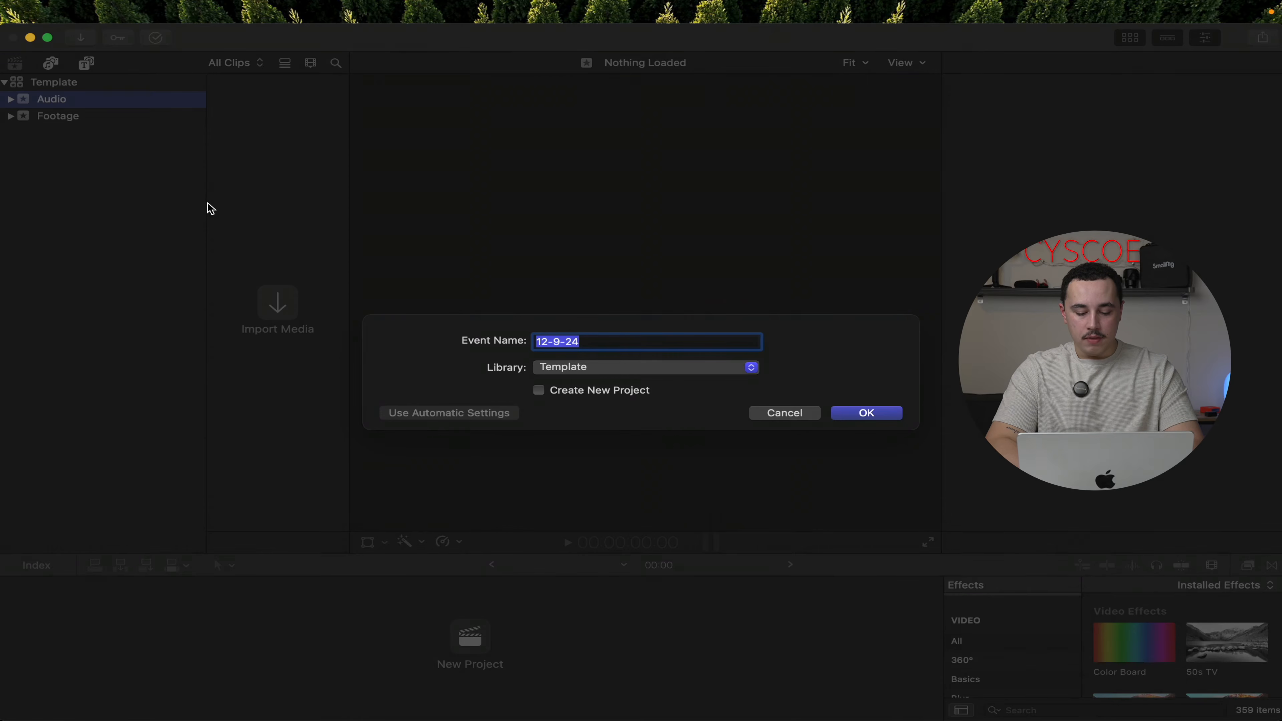
type("Images")
key("Return")
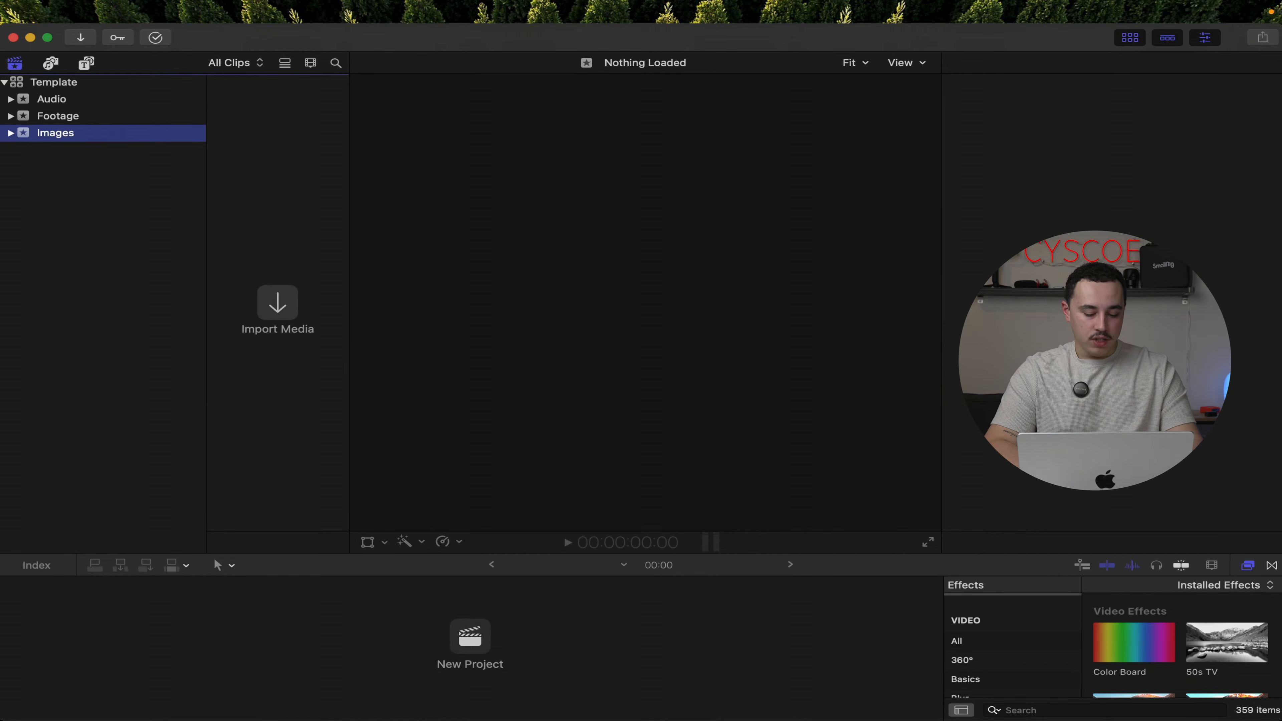
key("alt+n")
type("Project")
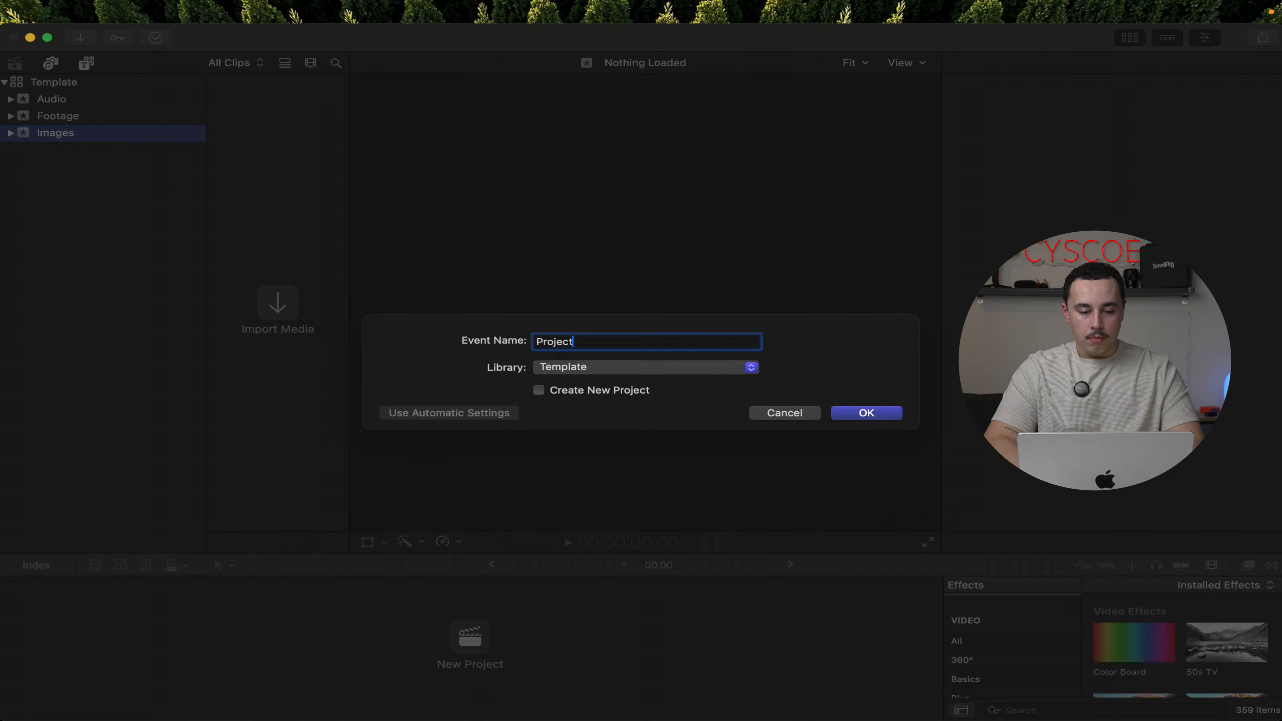
key("Return")
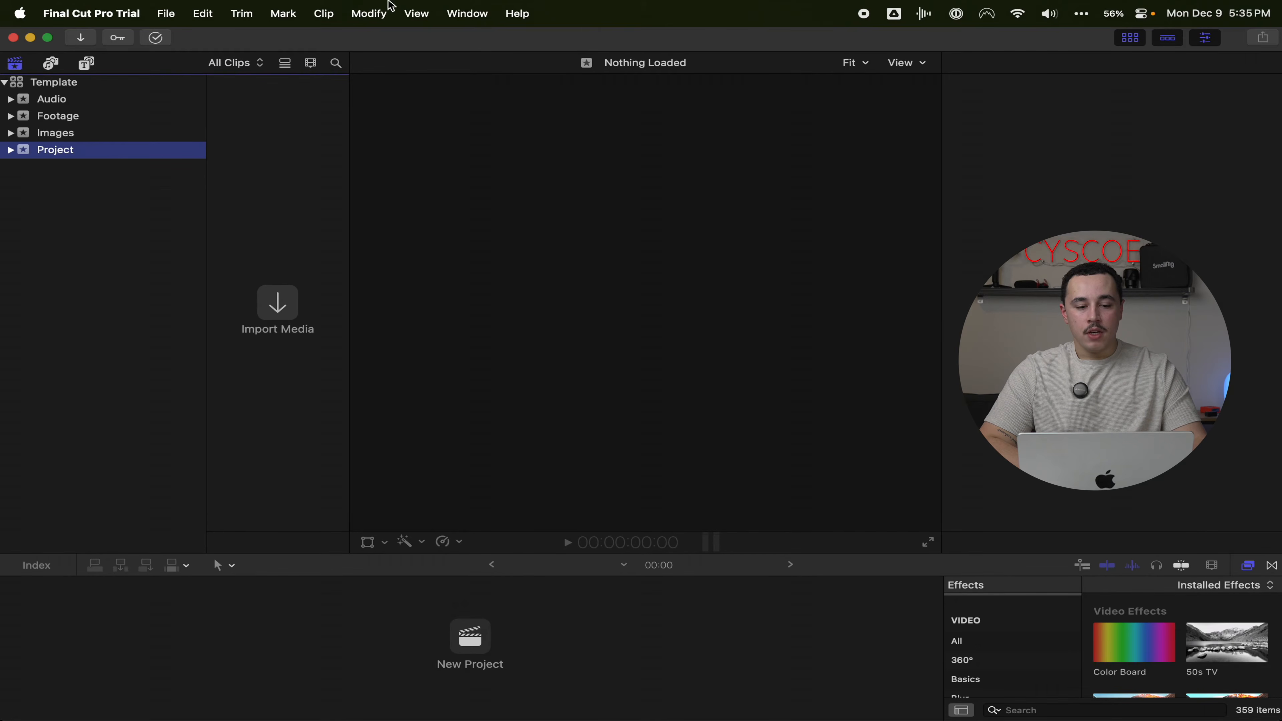
- Add the video roles A-roll and B-roll to the Template library's roles and apply them
left_click(380, 13)
left_click(384, 145)
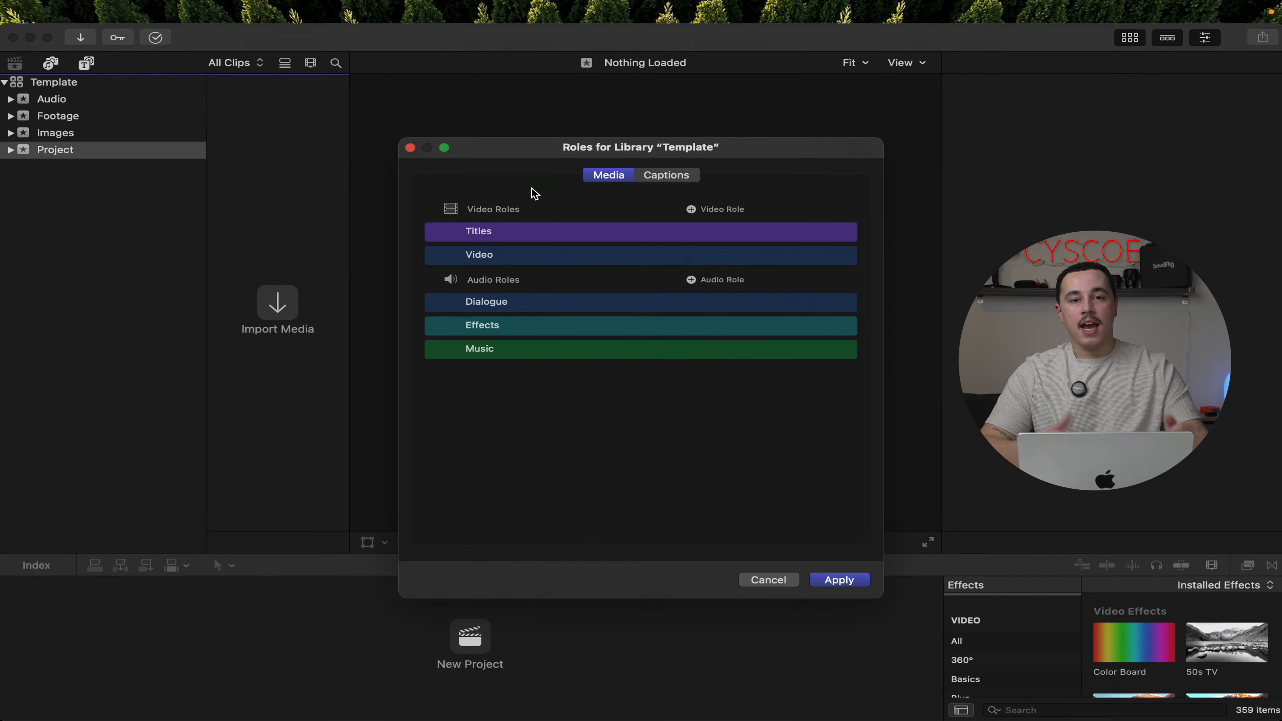
left_click(707, 210)
type("A-roll")
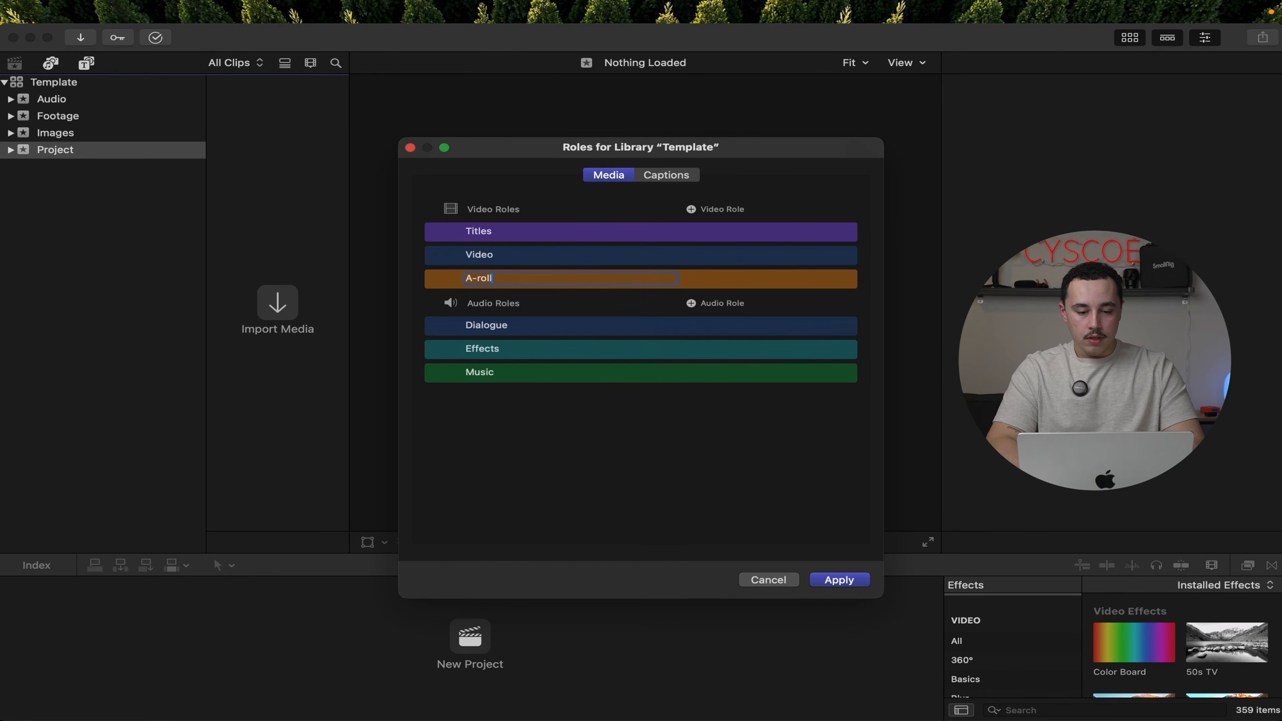
left_click(691, 209)
type("B")
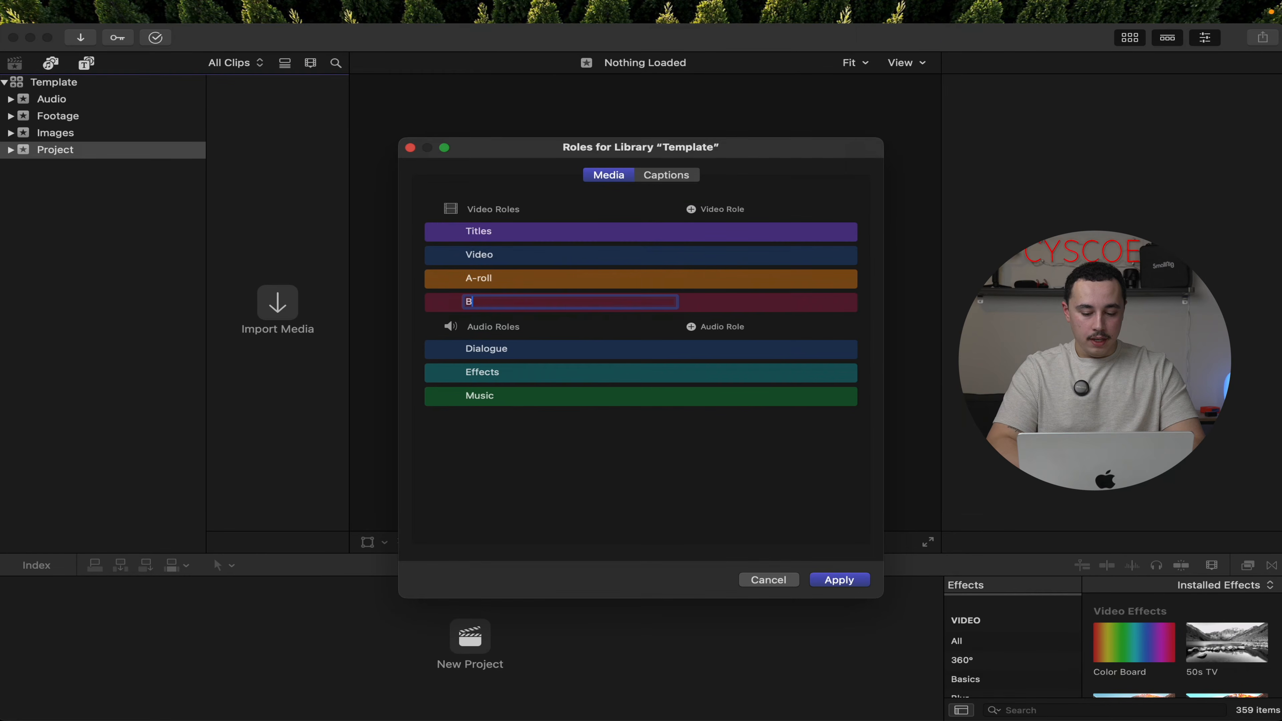
type("-roll")
key("Return")
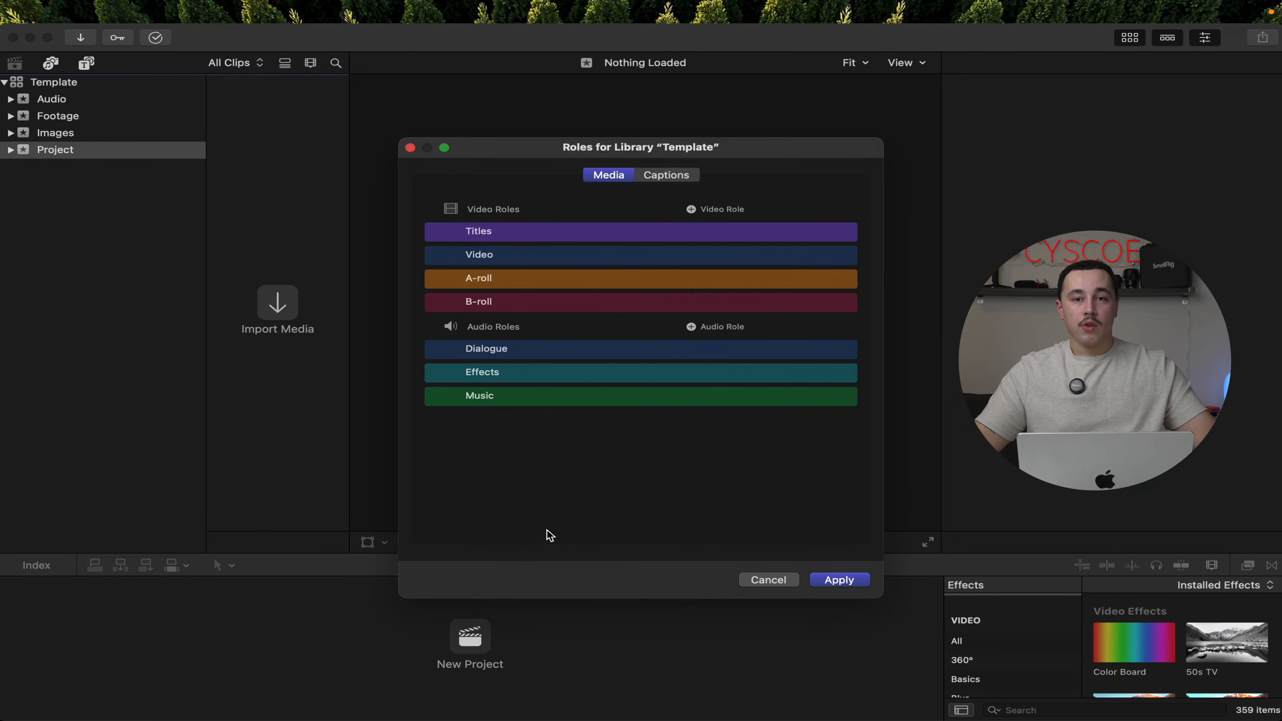
left_click(839, 581)
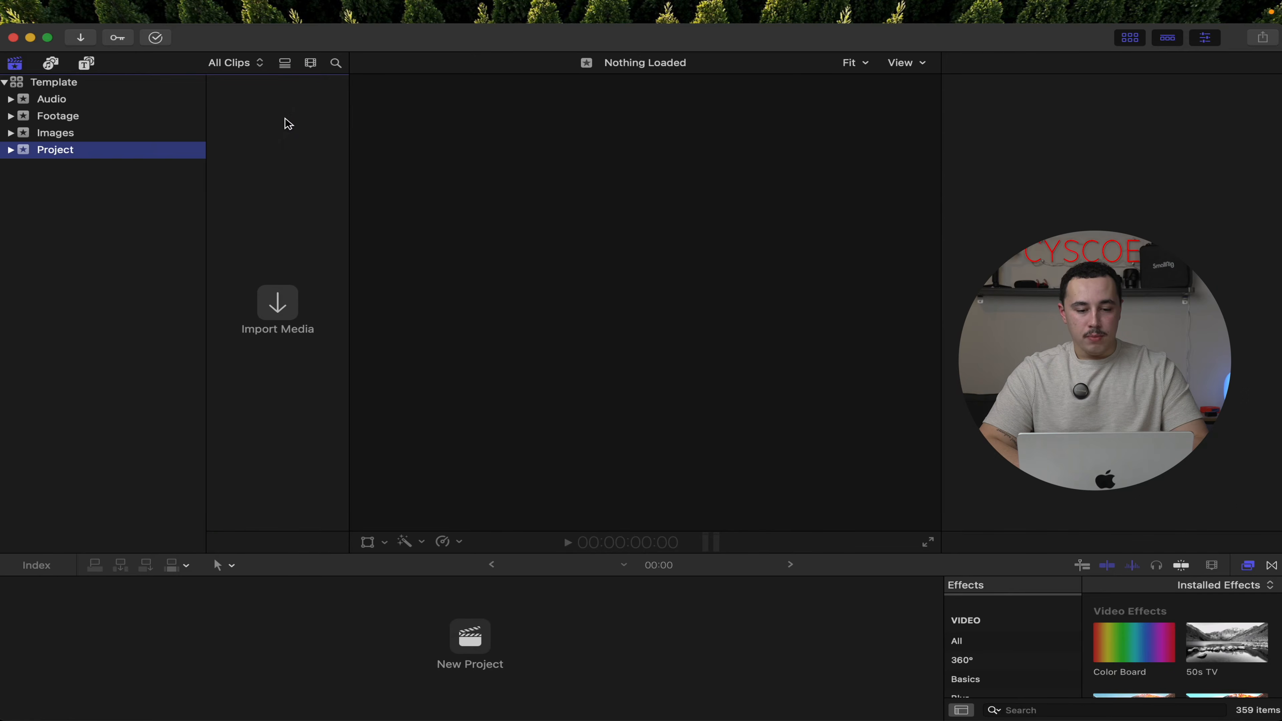
- Quit Final Cut Pro, switch to Finder and locate Template.fcpbundle in the Movies folder
key("super+q")
key("super+Tab")
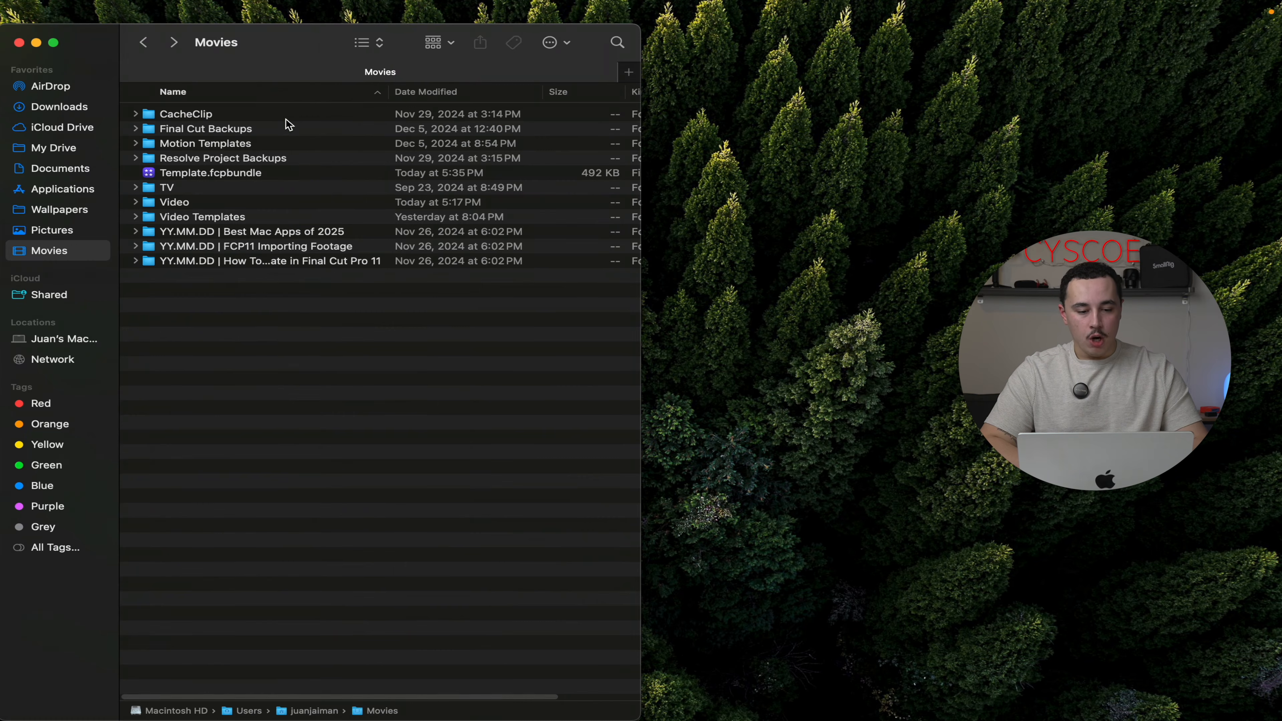
left_click(223, 177)
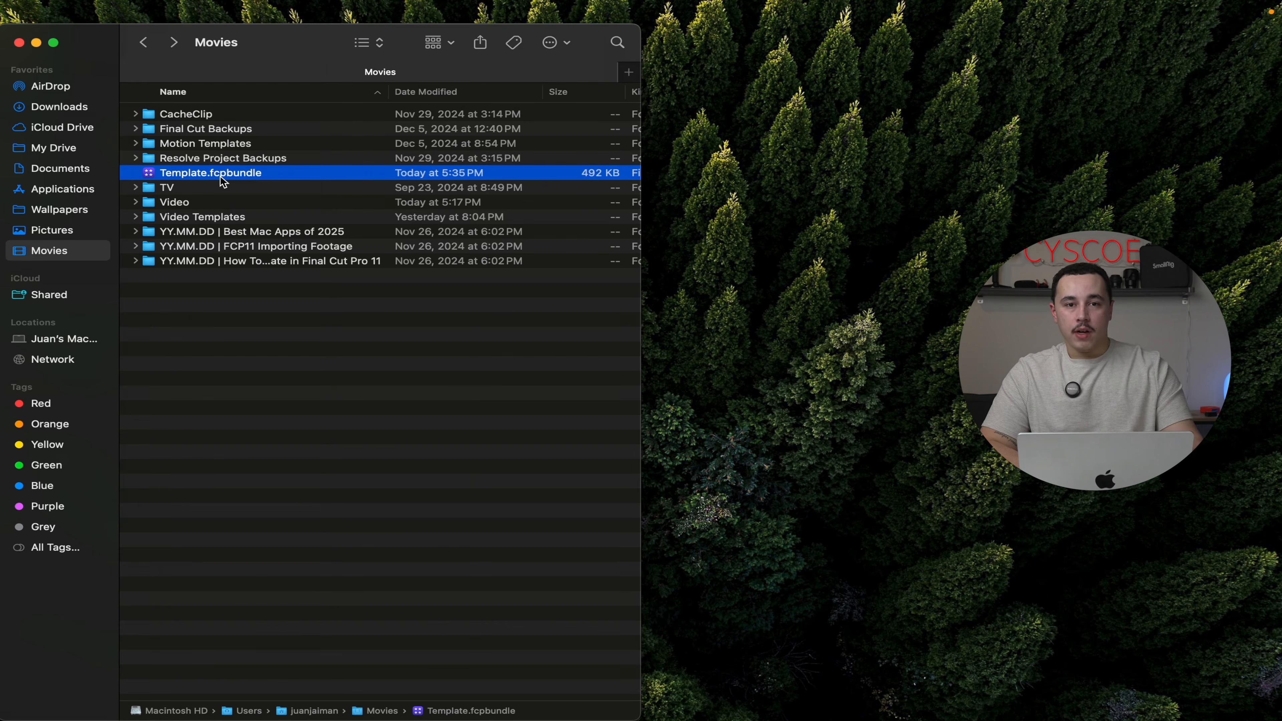
left_click(247, 335)
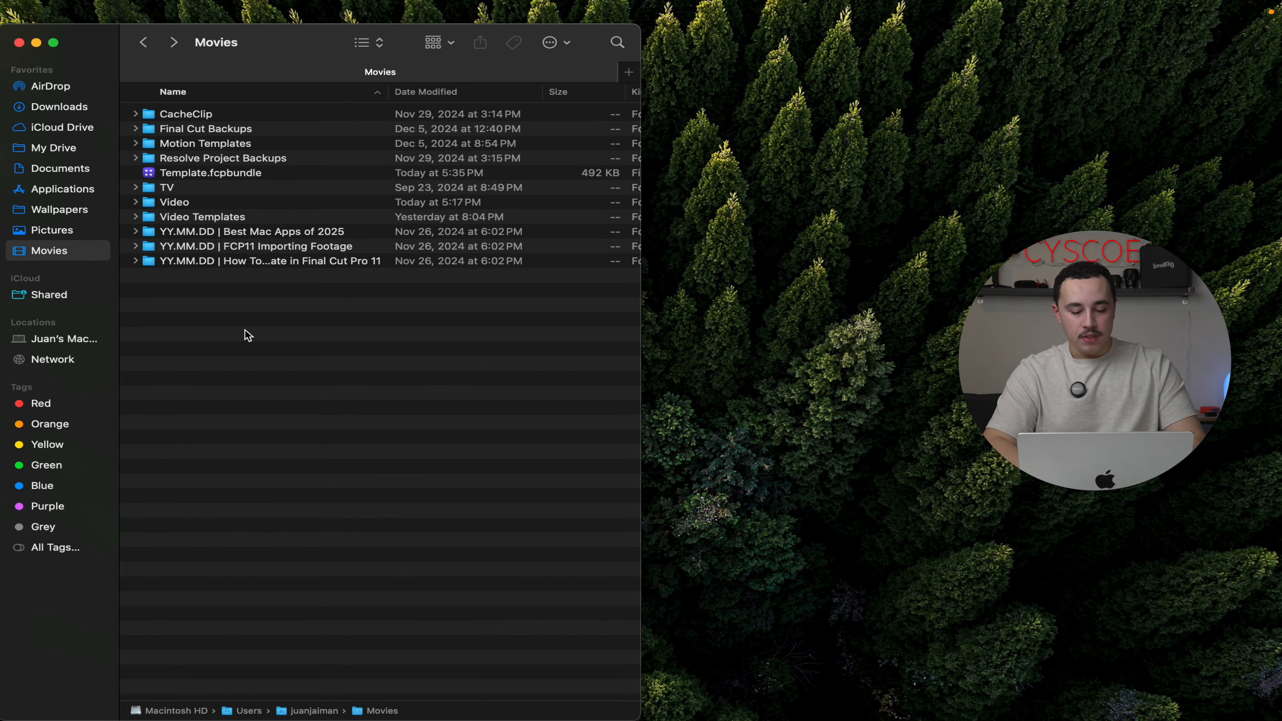
- Create a folder named Final Cut Pro Template in the Movies folder
key("shift+super+n")
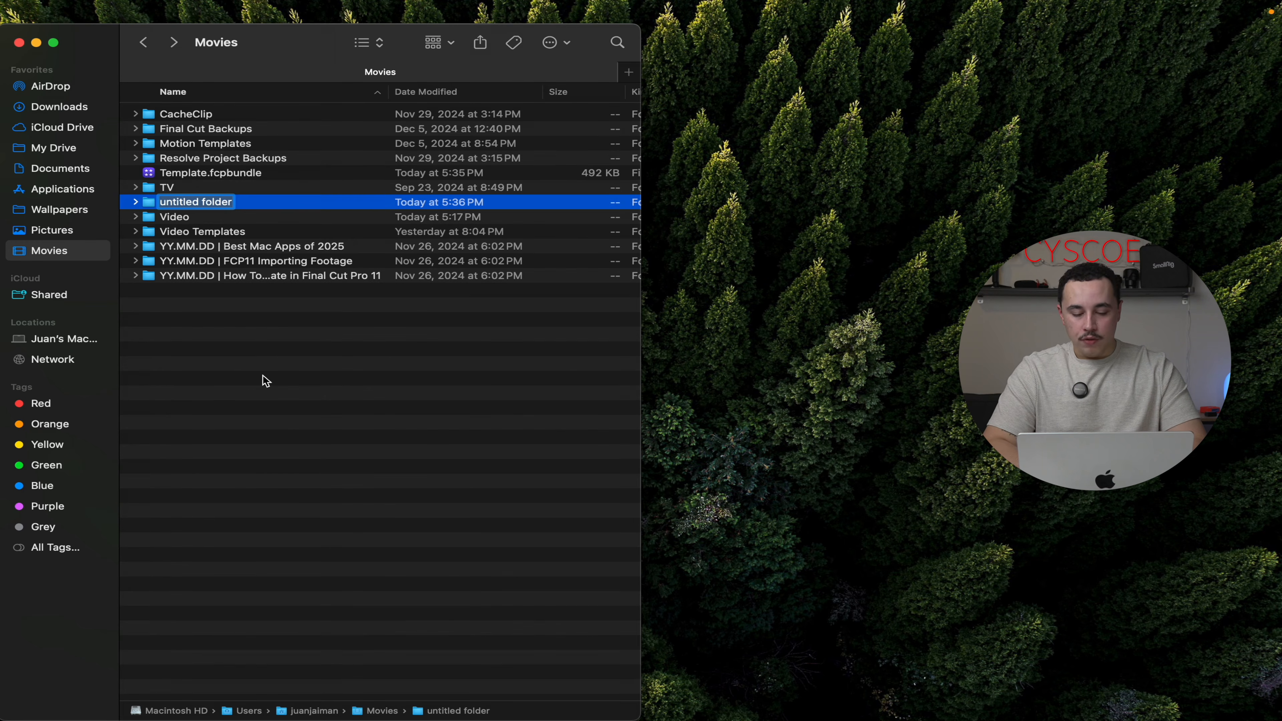
type("Final Cut Pro Temple")
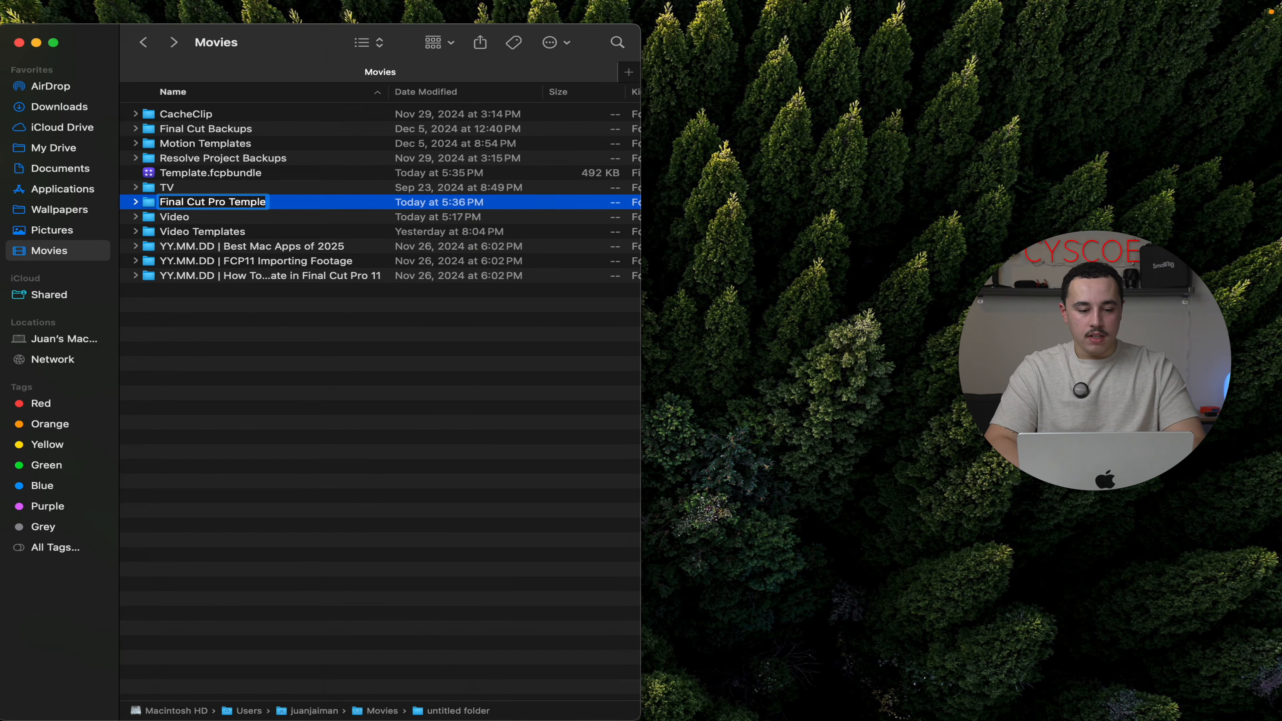
key("BackSpace")
type("ate")
key("Return")
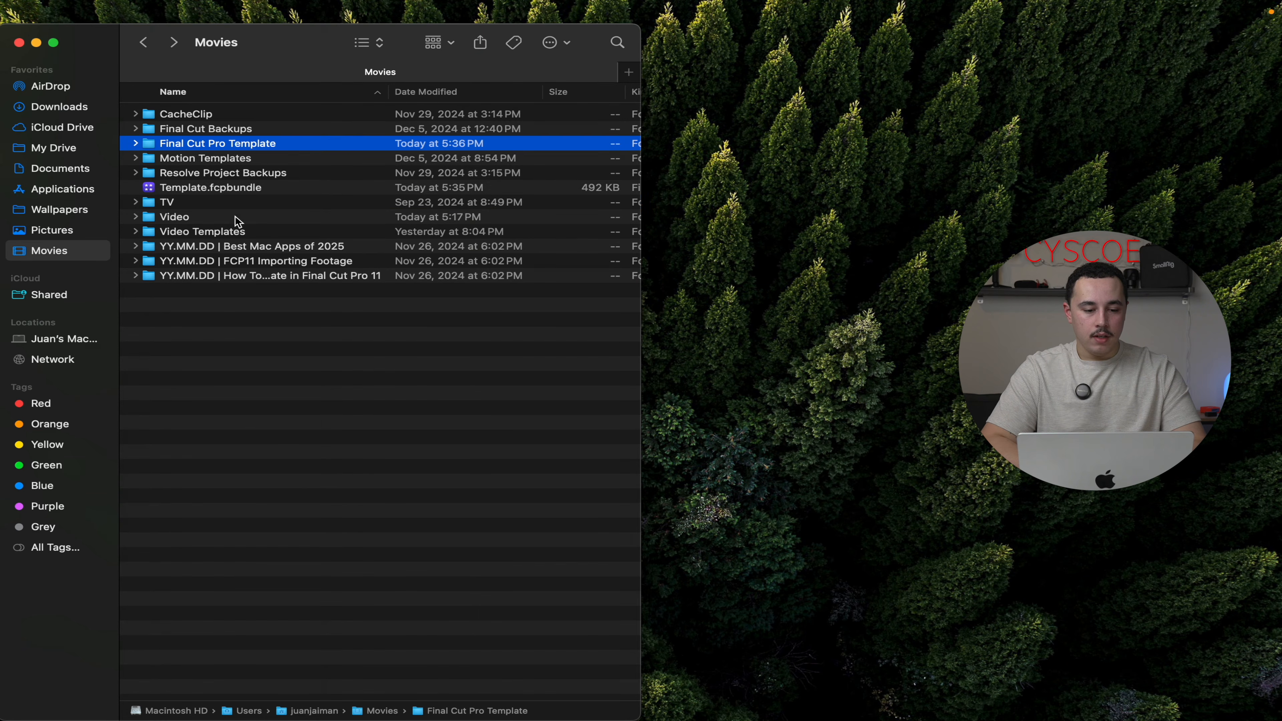
- Move Template.fcpbundle into the Final Cut Pro Template folder and return to the Movies folder
left_click(238, 188)
left_click_drag(238, 191, 234, 283)
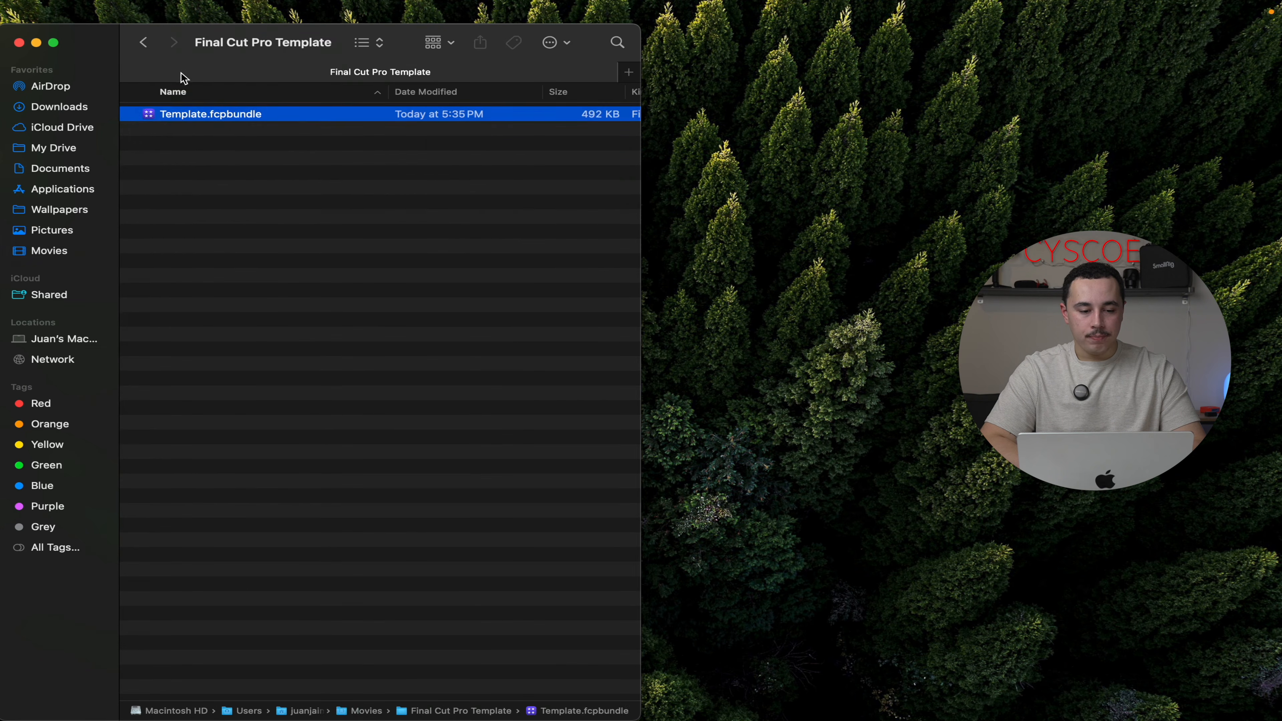
left_click(144, 43)
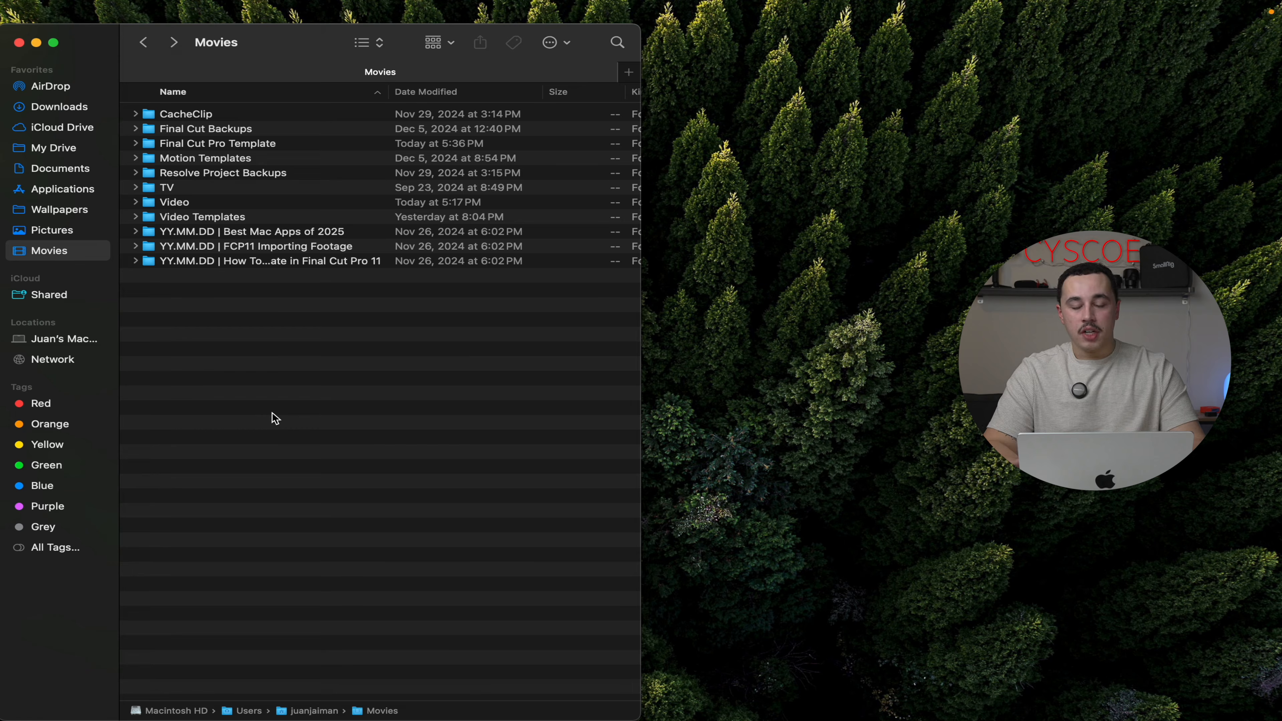
- Create a folder named "YY.MM.DD | Final Cut PRo video" in the Movies folder and open it
key("super+shift+n")
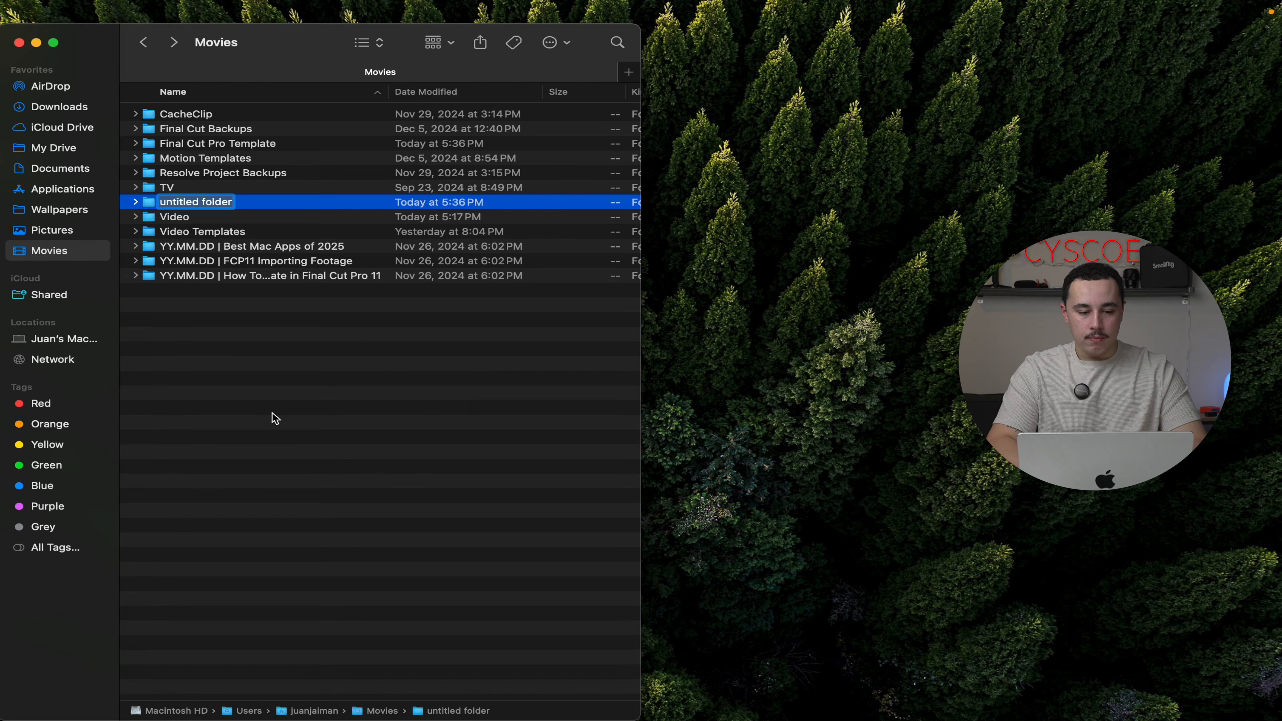
type("YY.M")
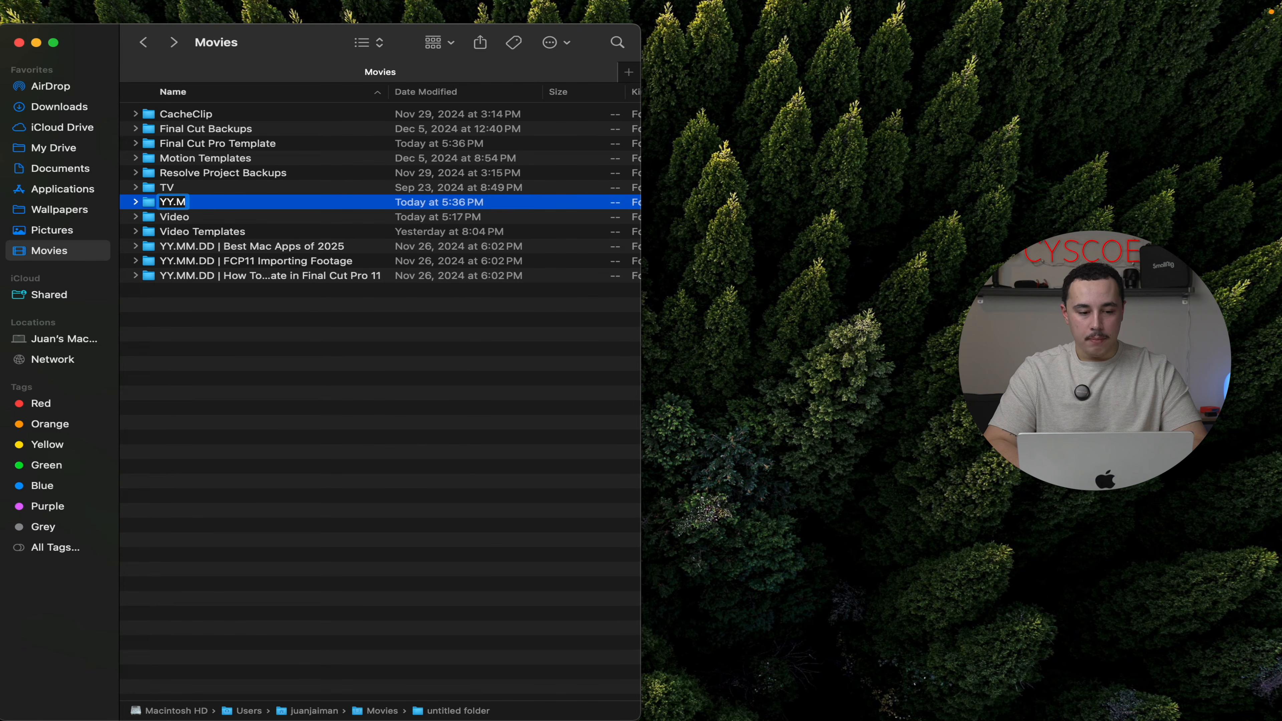
type("M.DD |")
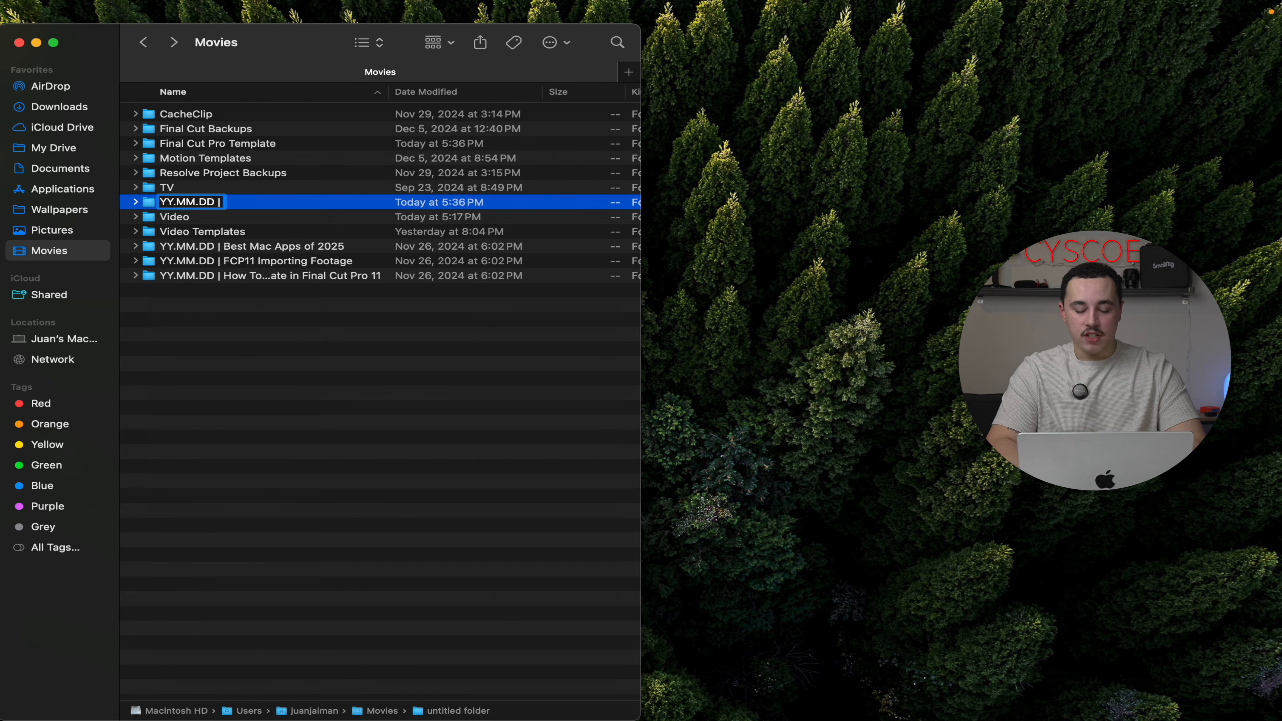
type(" Fin")
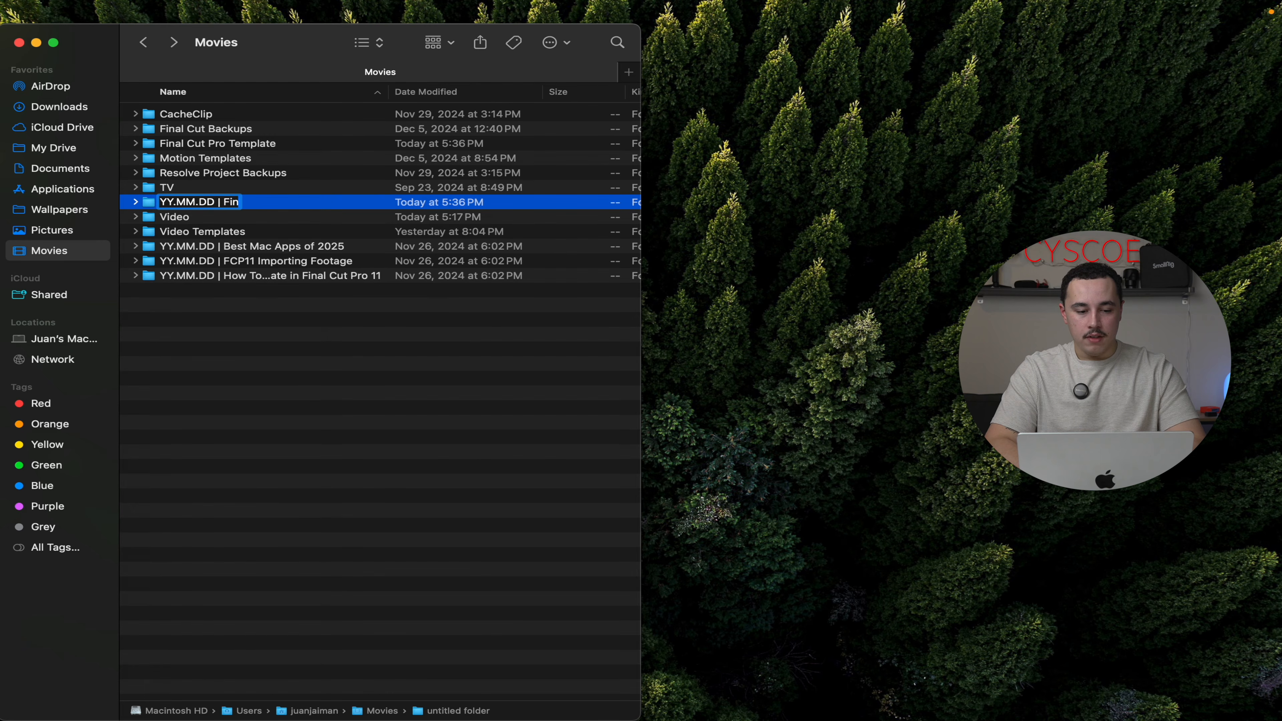
type("al Cut PRo")
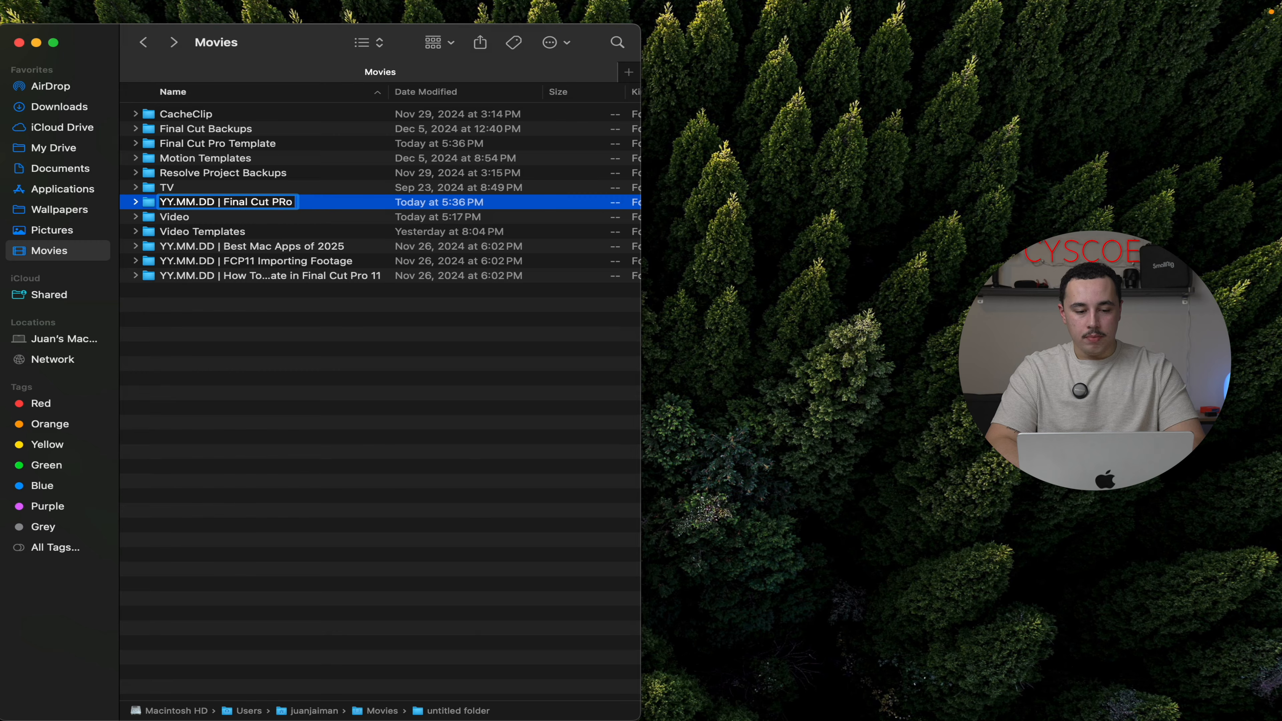
type(" video")
key("Return")
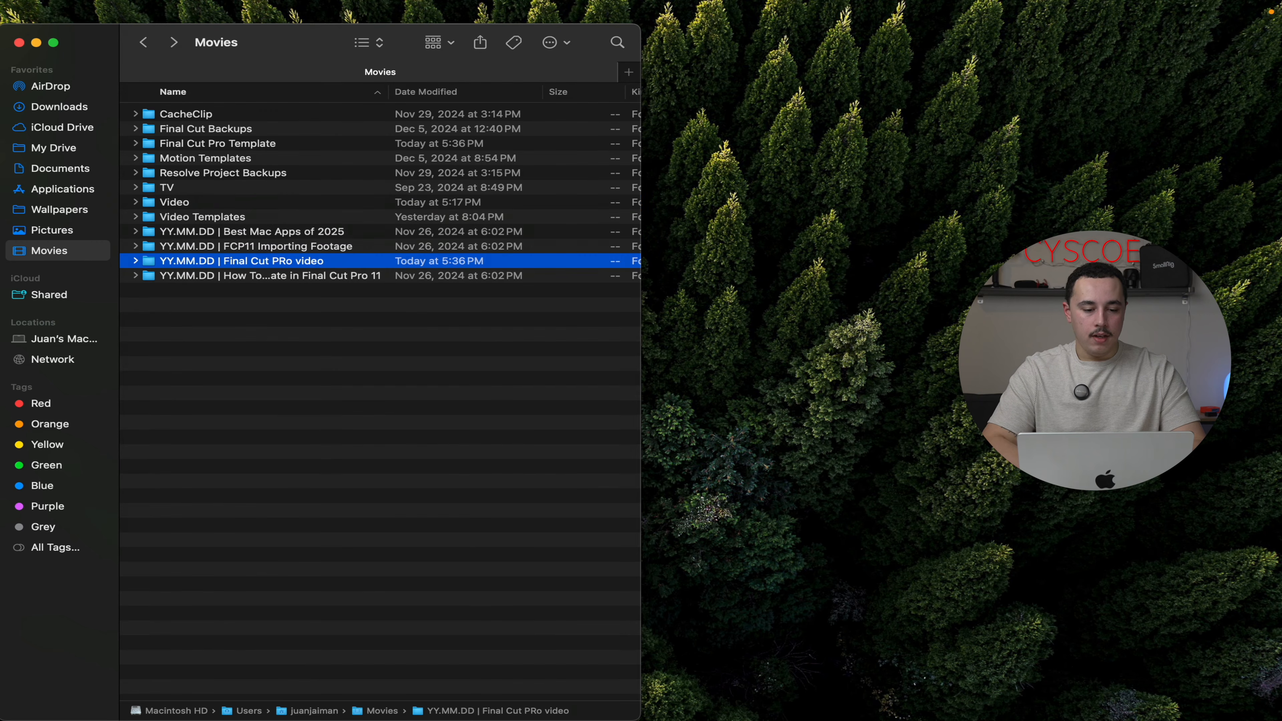
double_click(302, 265)
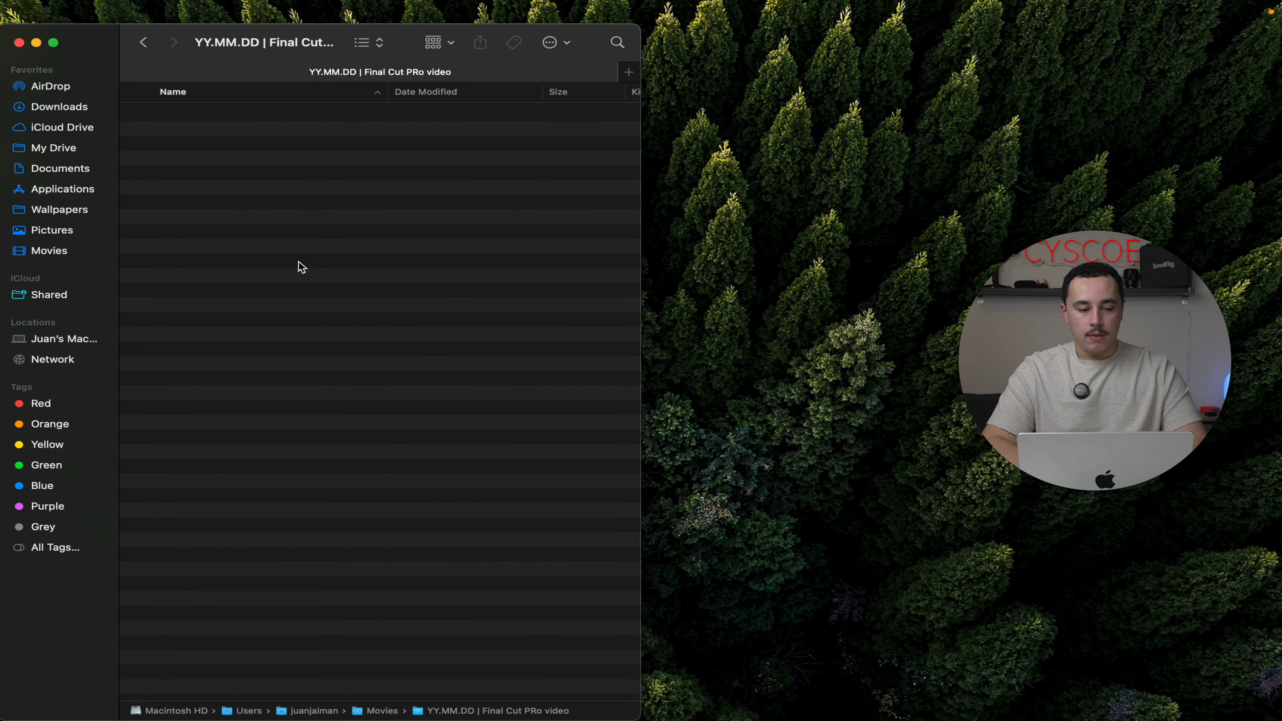
- Create a folder named Library inside the "YY.MM.DD | Final Cut PRo video" folder and open it
key("shift+super+n")
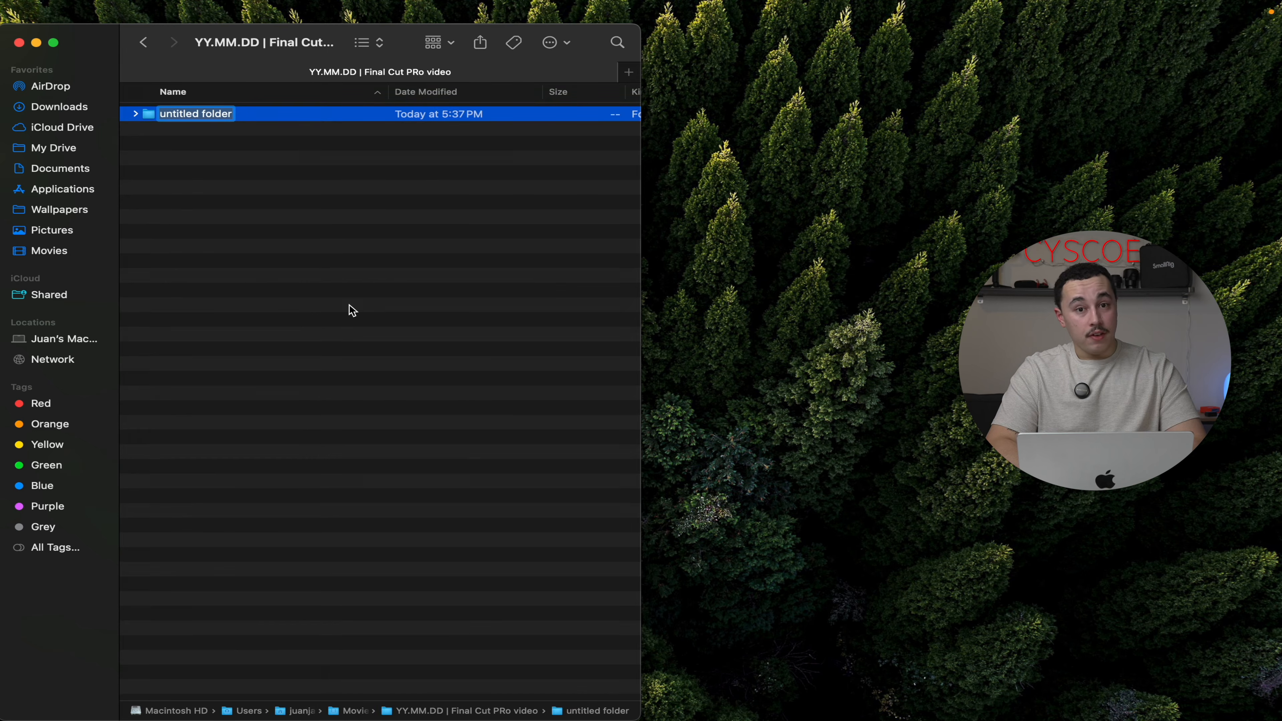
type("Library")
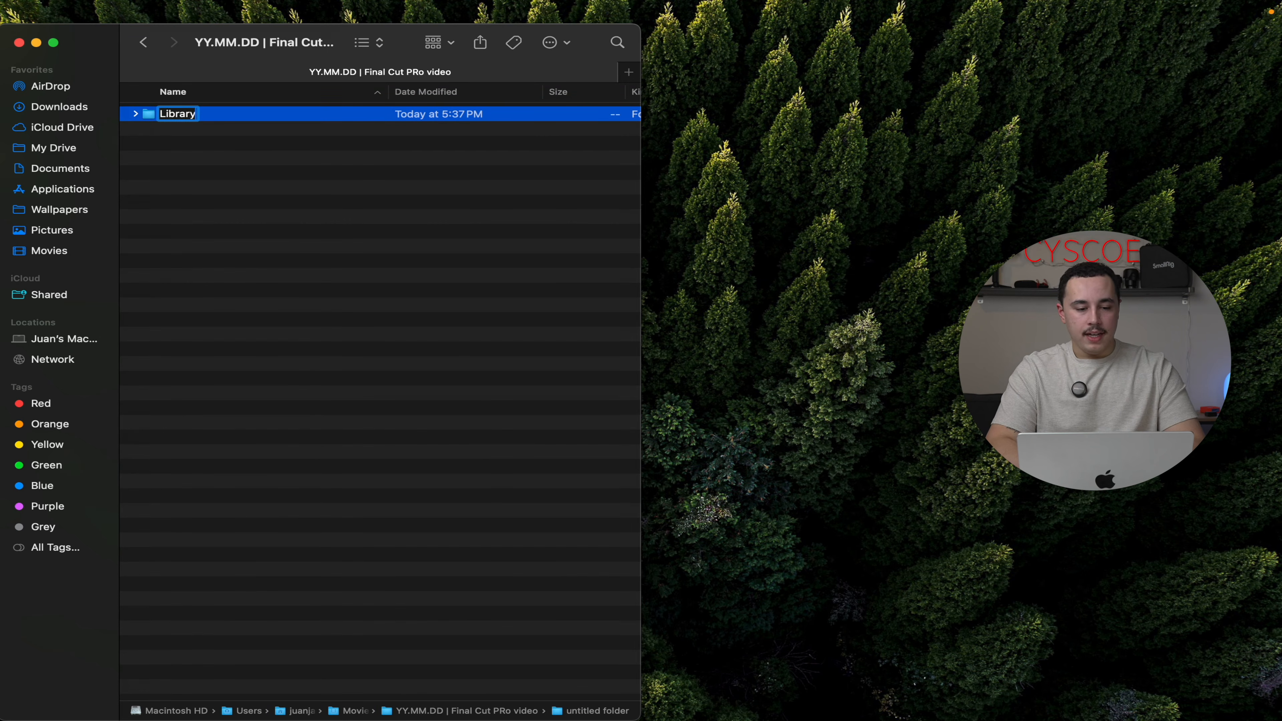
key("Return")
double_click(184, 115)
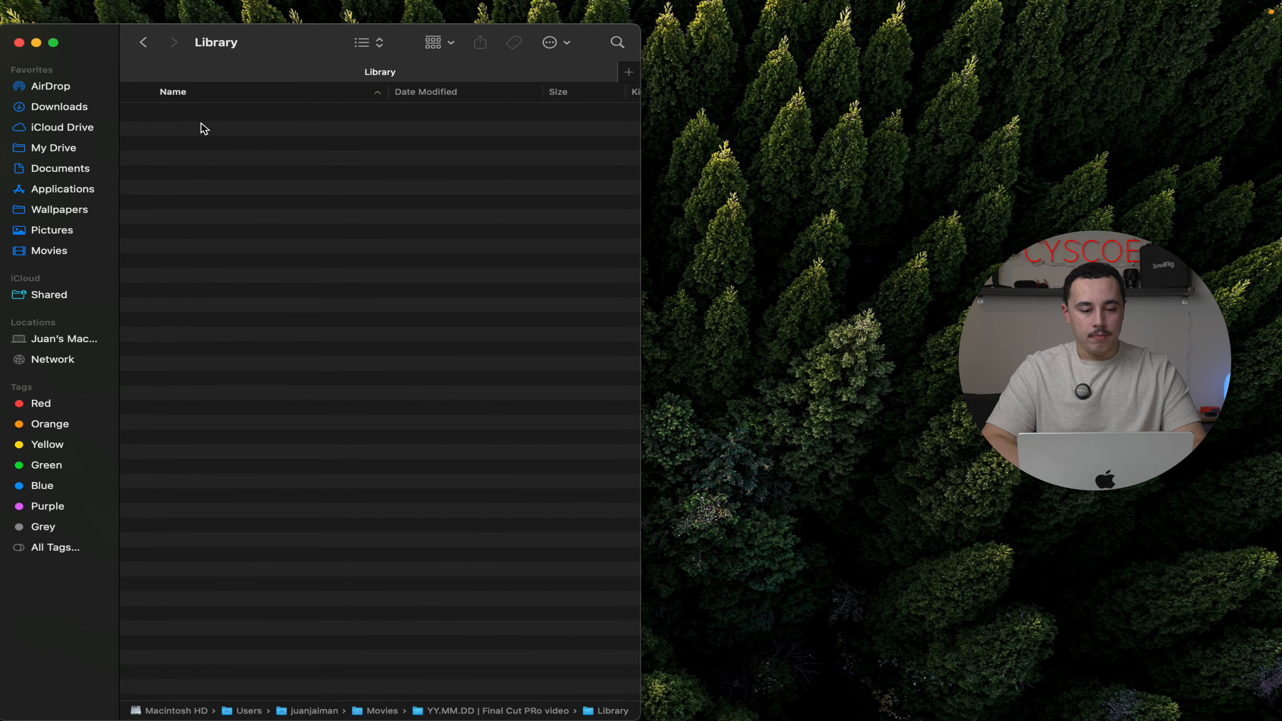
- Return to the Movies folder and copy Template.fcpbundle from the Final Cut Pro Template folder
double_click(143, 54)
double_click(143, 46)
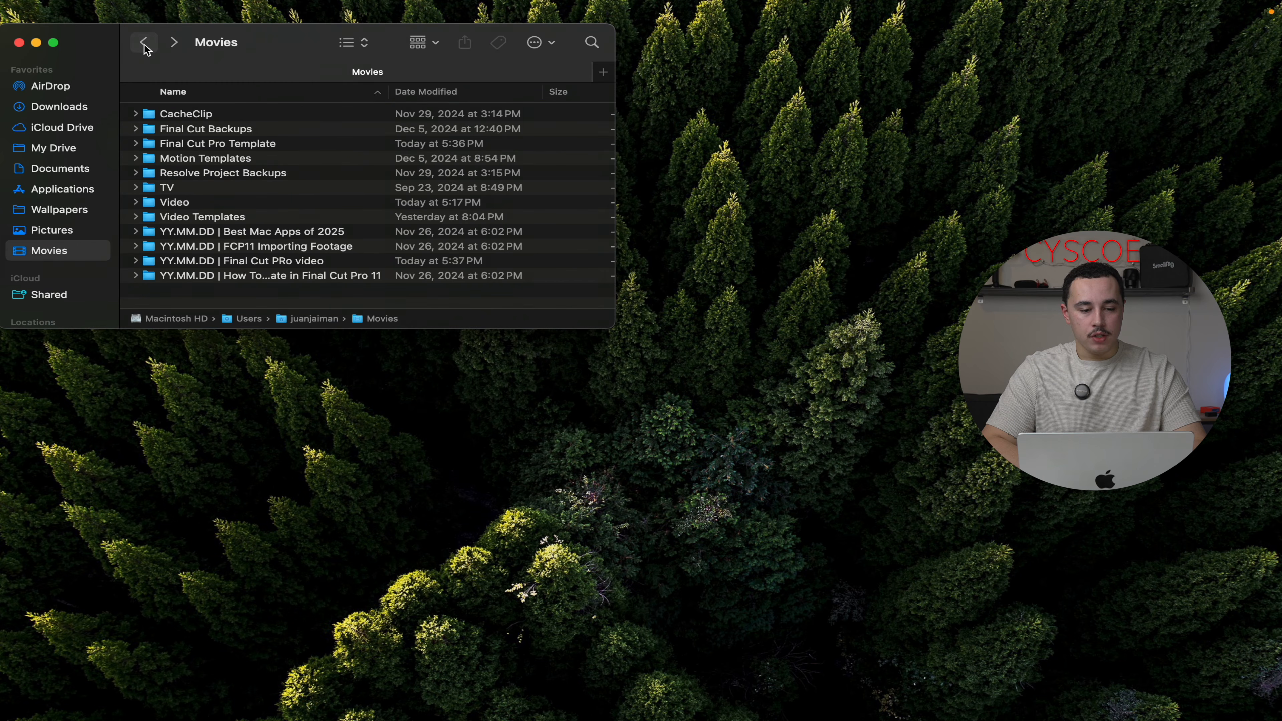
double_click(270, 50)
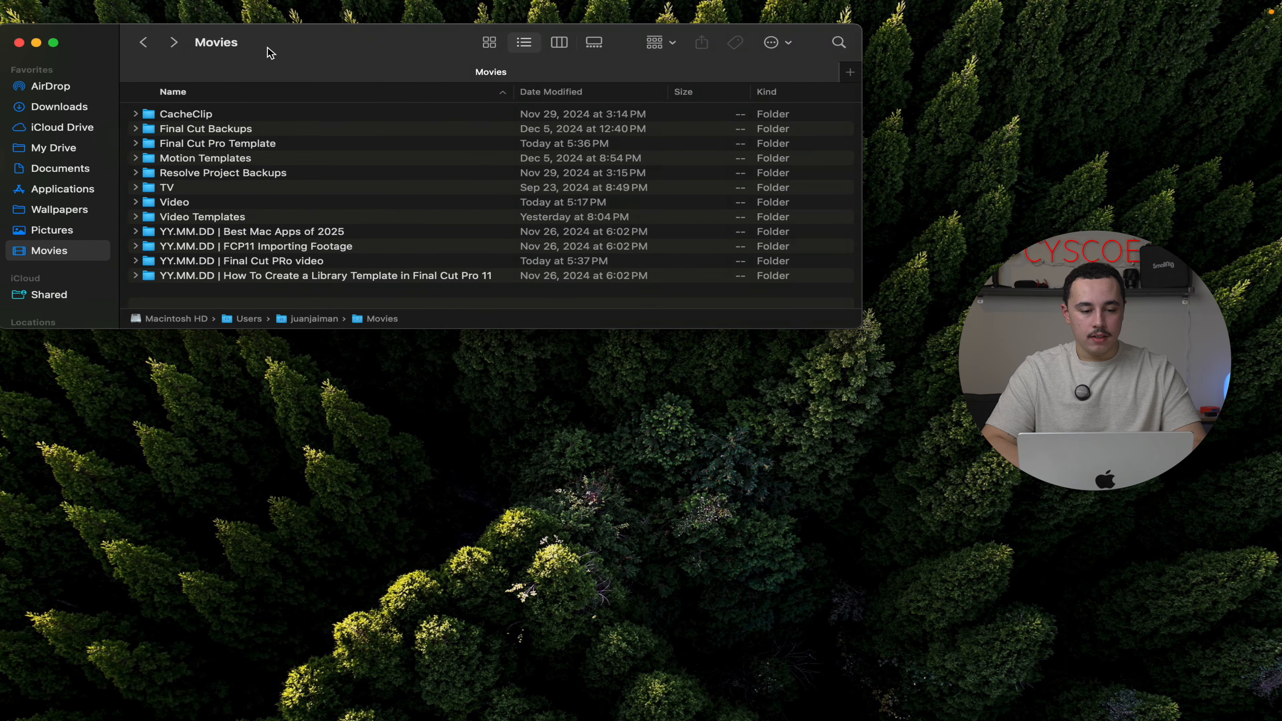
double_click(228, 145)
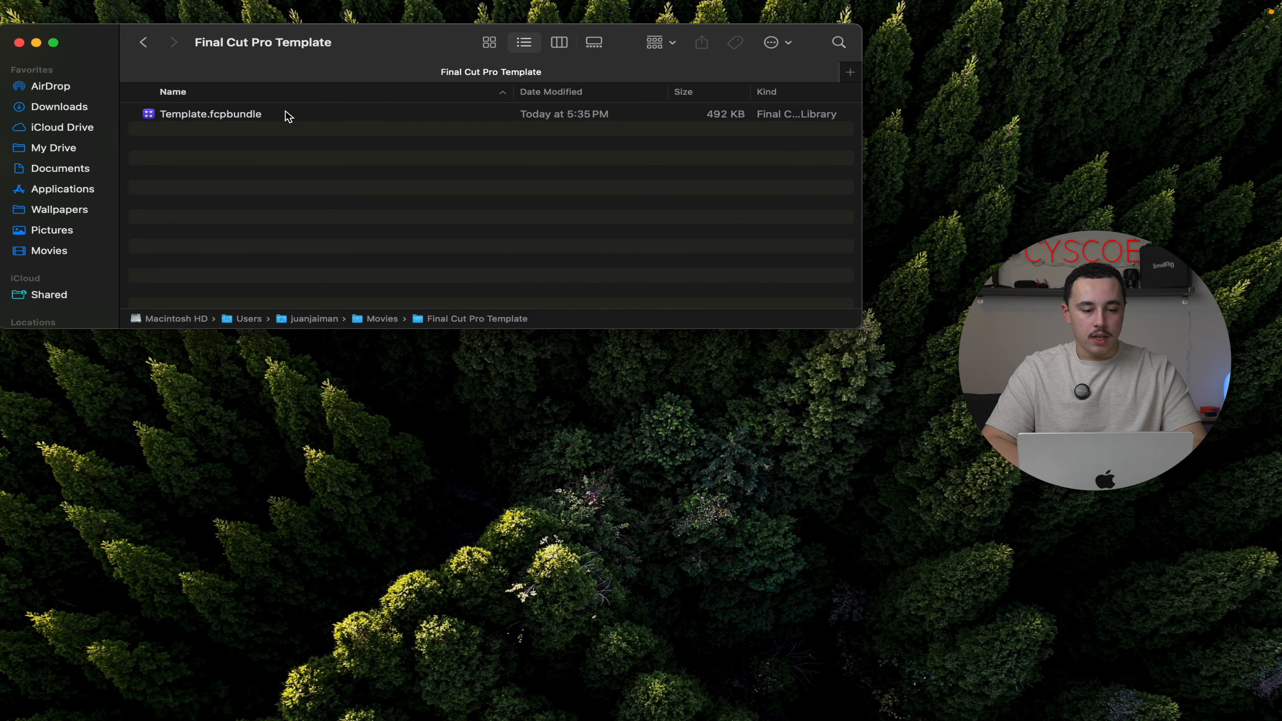
left_click(287, 115)
key("cmd+c")
- Paste the copied Template.fcpbundle into the Library folder of "YY.MM.DD | Final Cut PRo video" and select it
key("cmd+Up")
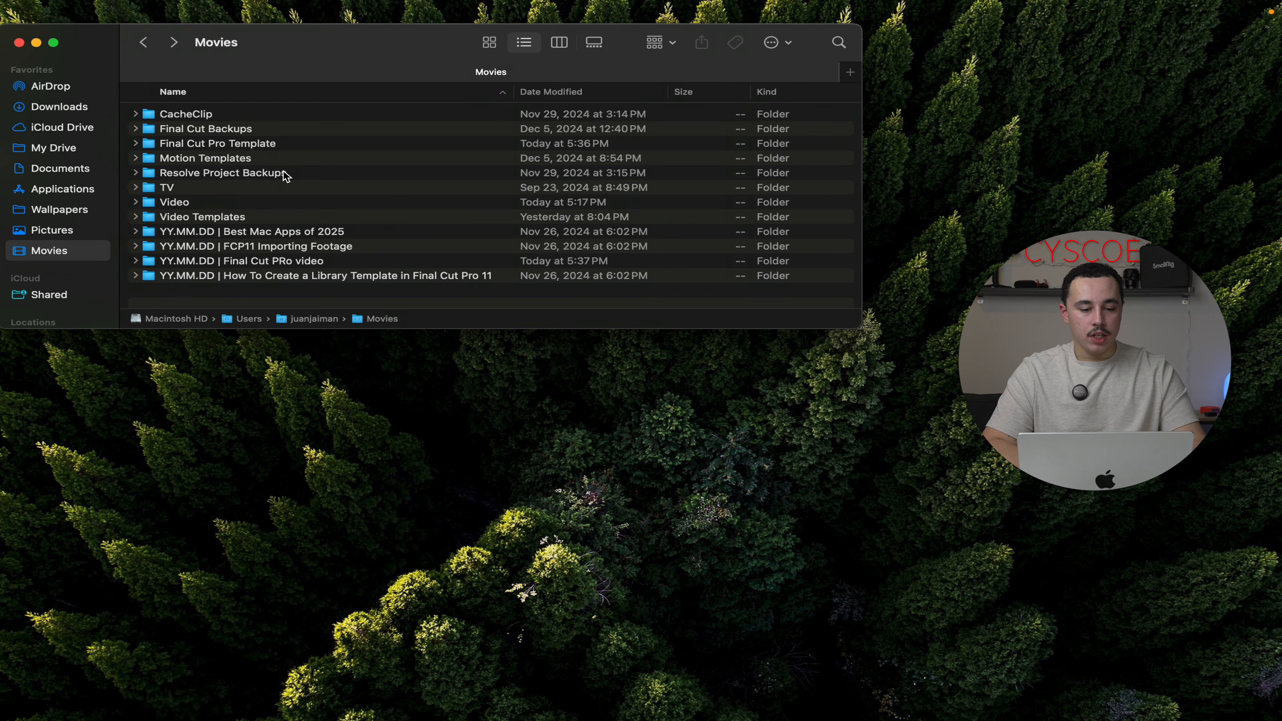
left_click(301, 263)
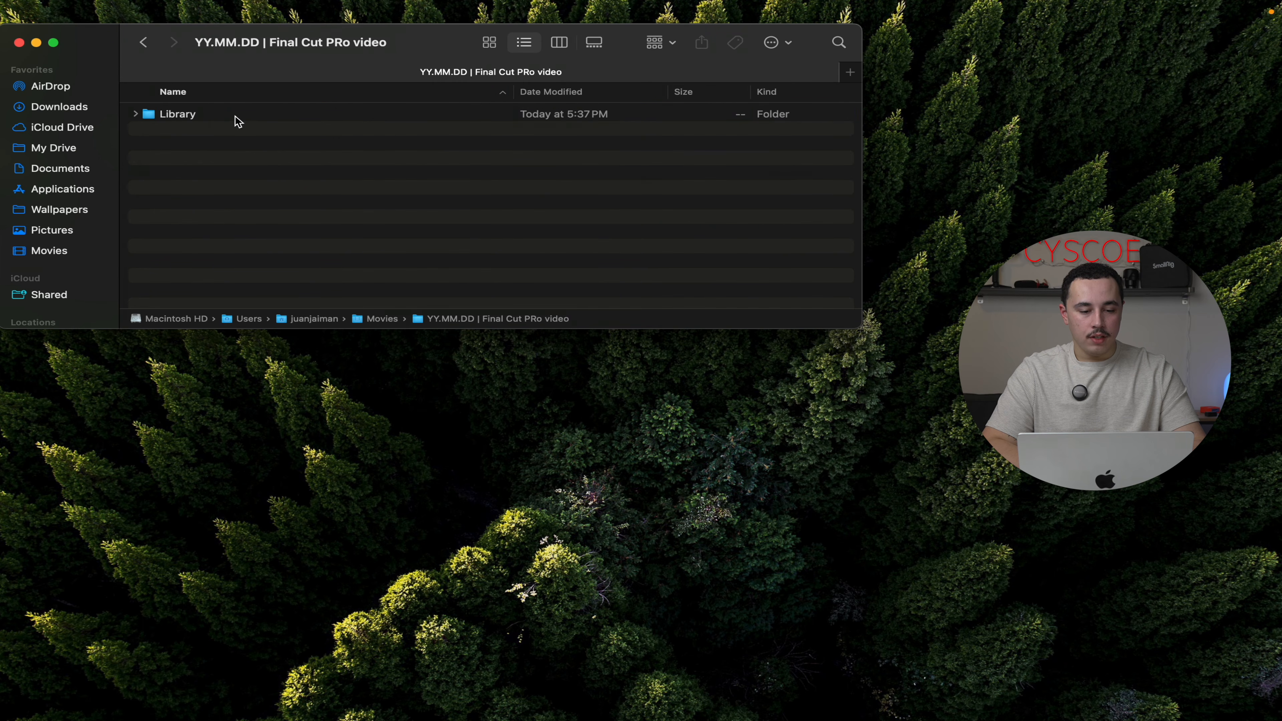
double_click(238, 117)
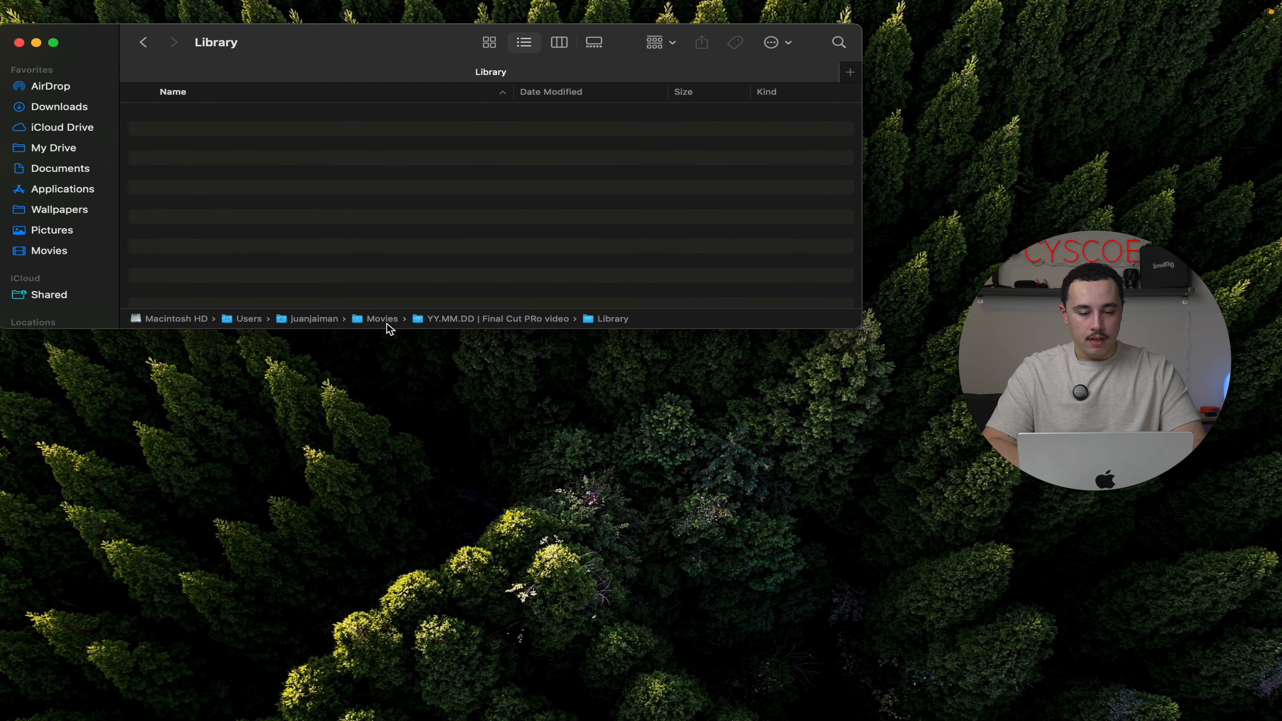
key("super+v")
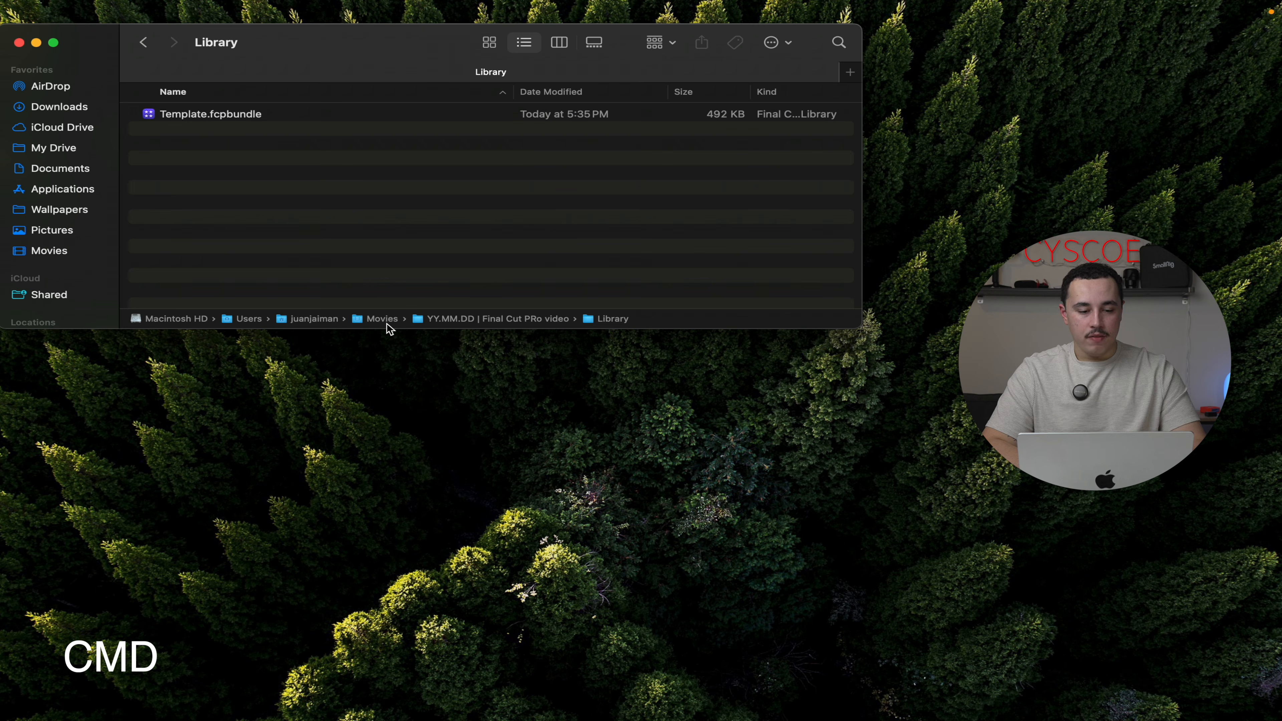
left_click(213, 119)
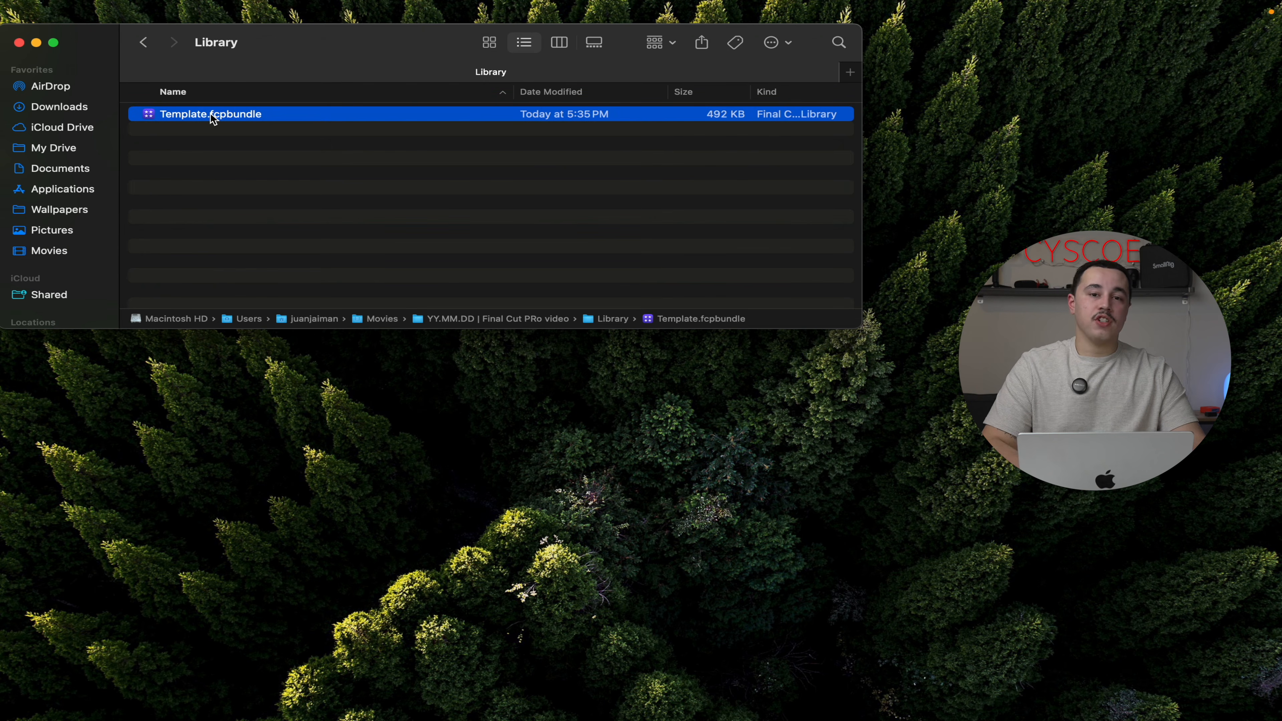